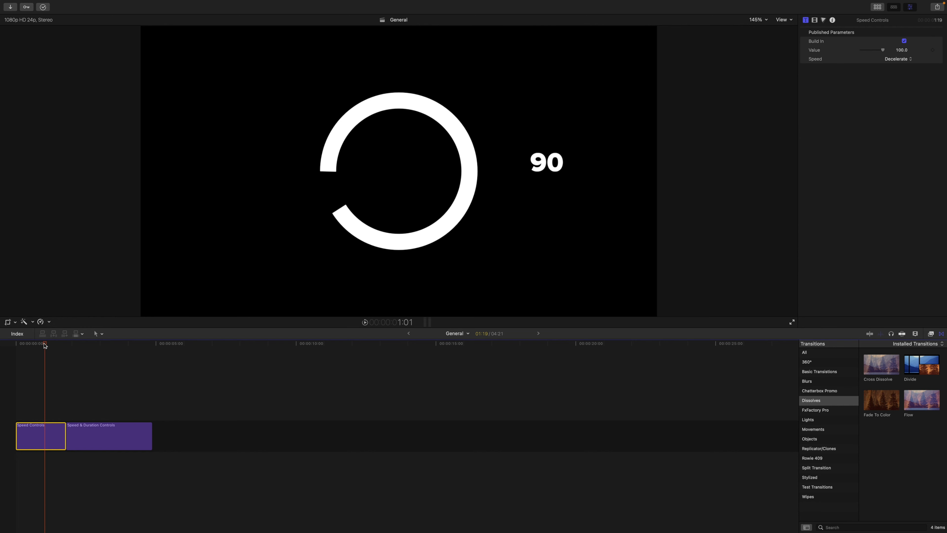
Step: Play the Speed Controls title from its start to preview the Decelerate build-in
left_click_drag(45, 343, 11, 346)
key("space")
key("space")
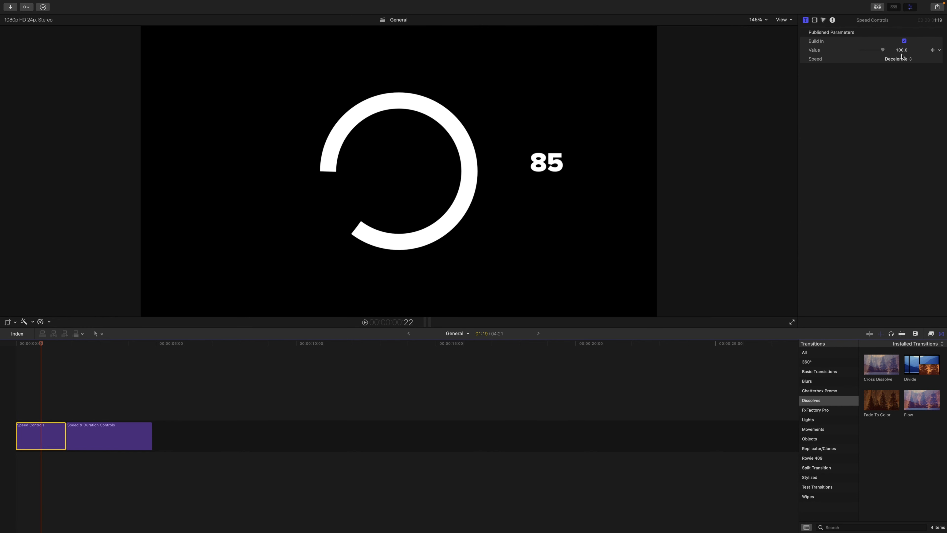
Step: Lower the Speed Controls title's Value to about 61 and play the Decelerate animation from the start
left_click_drag(883, 50, 874, 52)
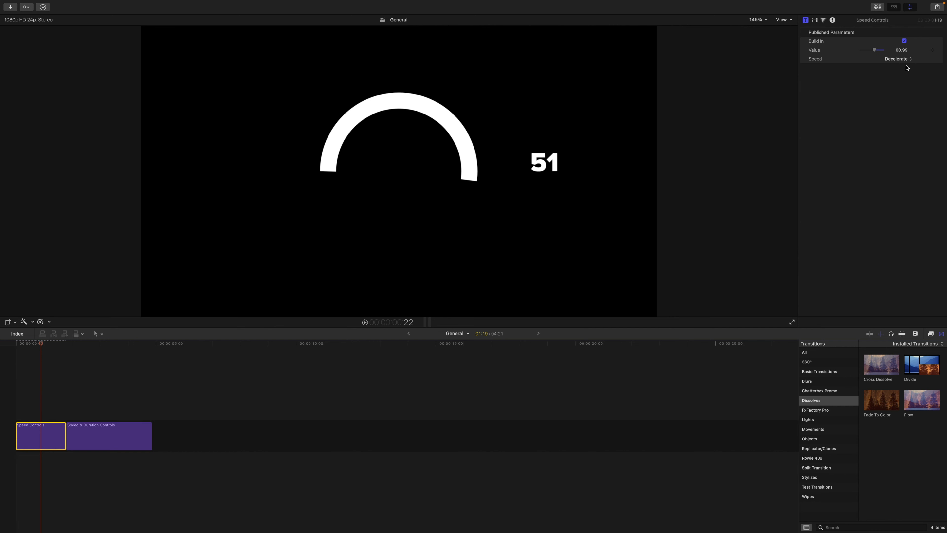
left_click(902, 60)
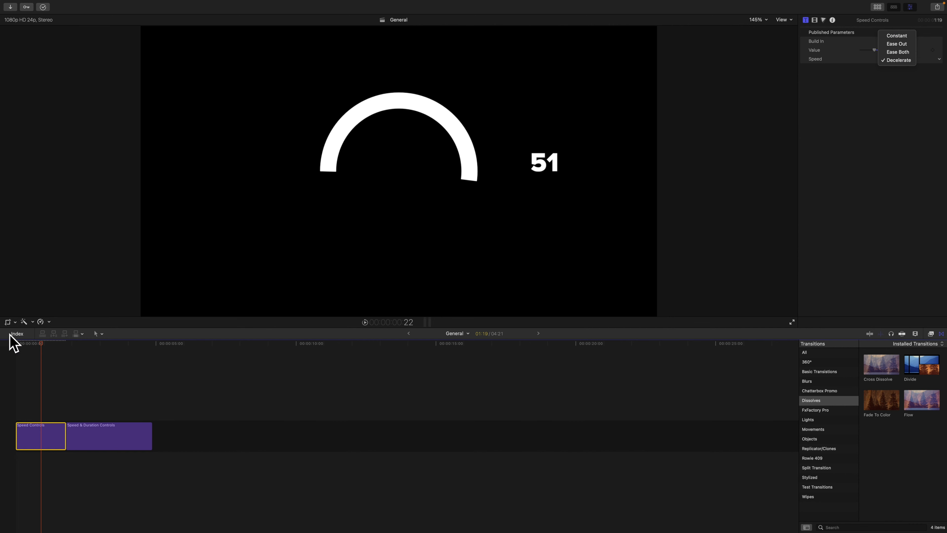
left_click(13, 341)
left_click_drag(41, 343, 16, 343)
key("space")
key("space")
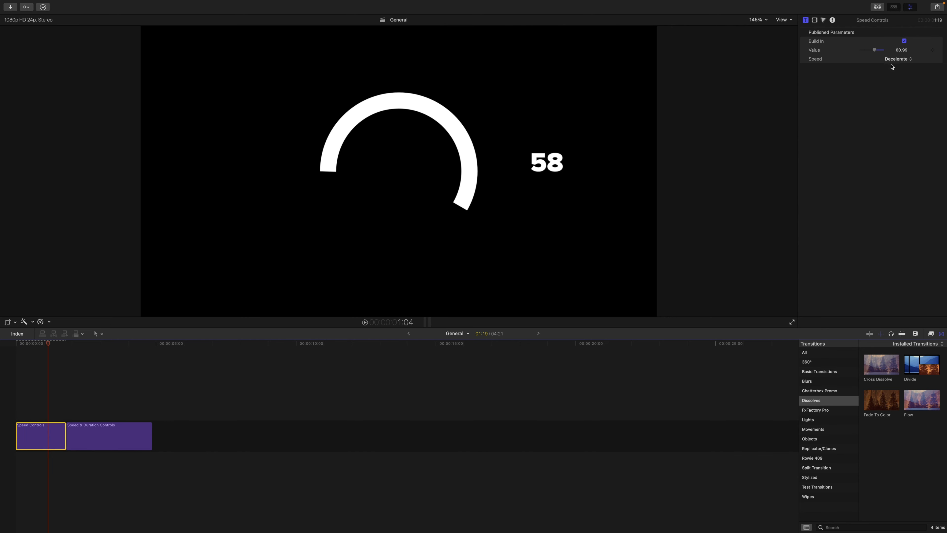
Step: Set the Speed Controls title's Speed to Constant and play the animation from the start
left_click(894, 60)
left_click(896, 36)
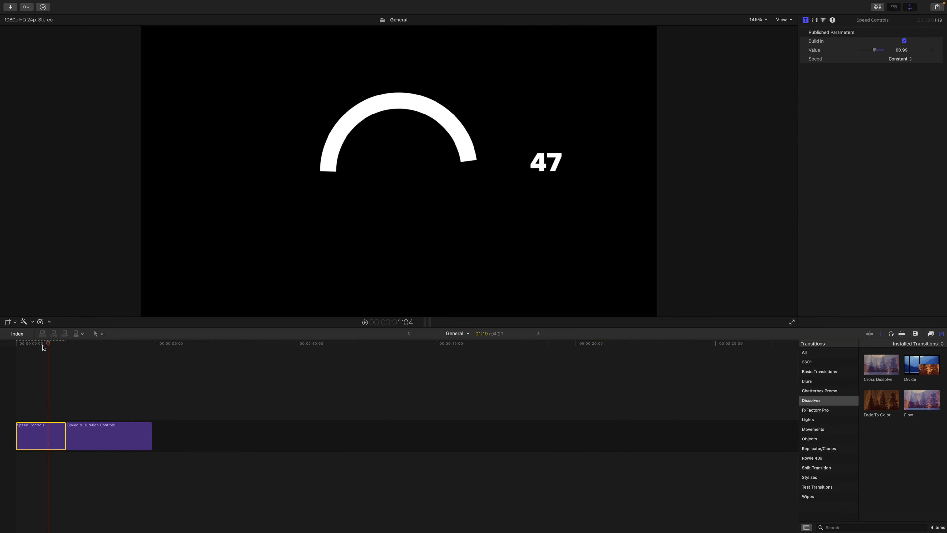
key("Home")
key("space")
key("space")
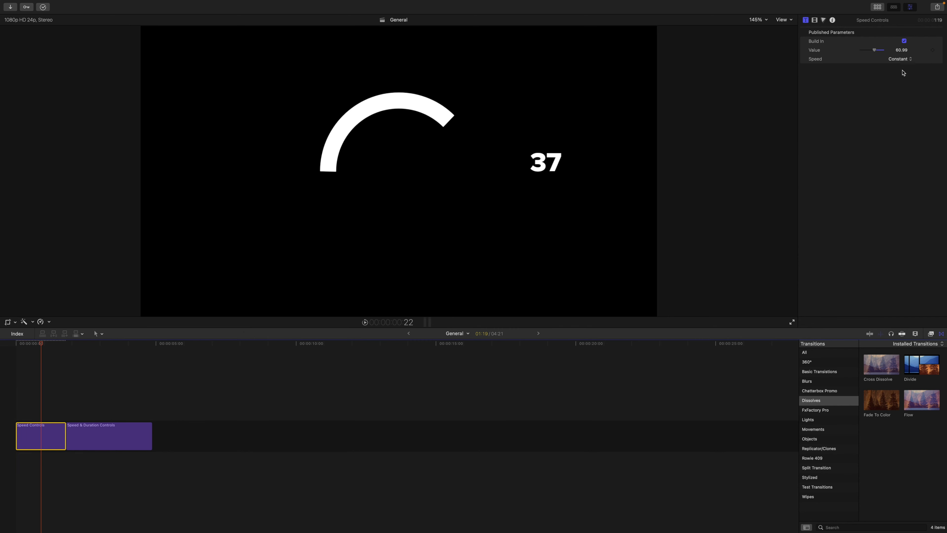
Step: Set the Speed Controls title's Speed to Ease Out and play the animation from the start
left_click(899, 59)
left_click(899, 69)
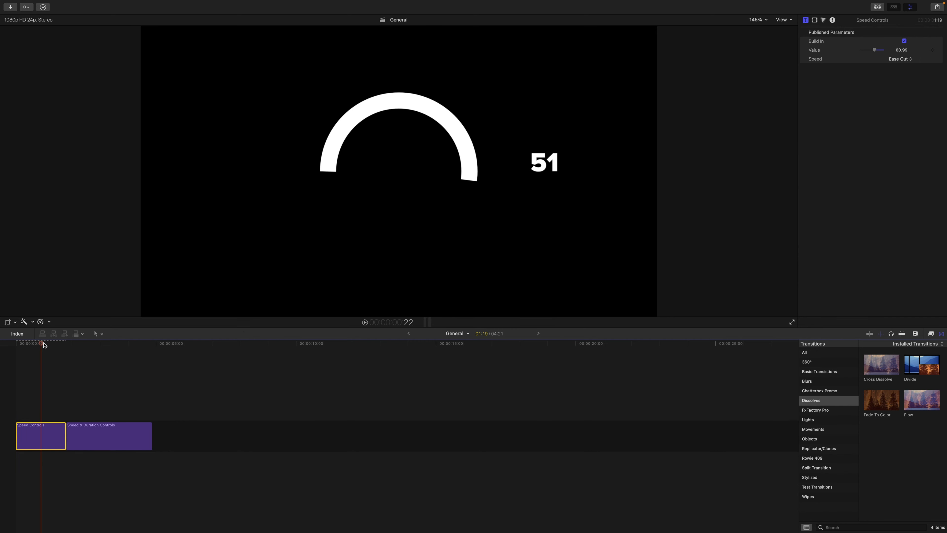
key("Home")
key("space")
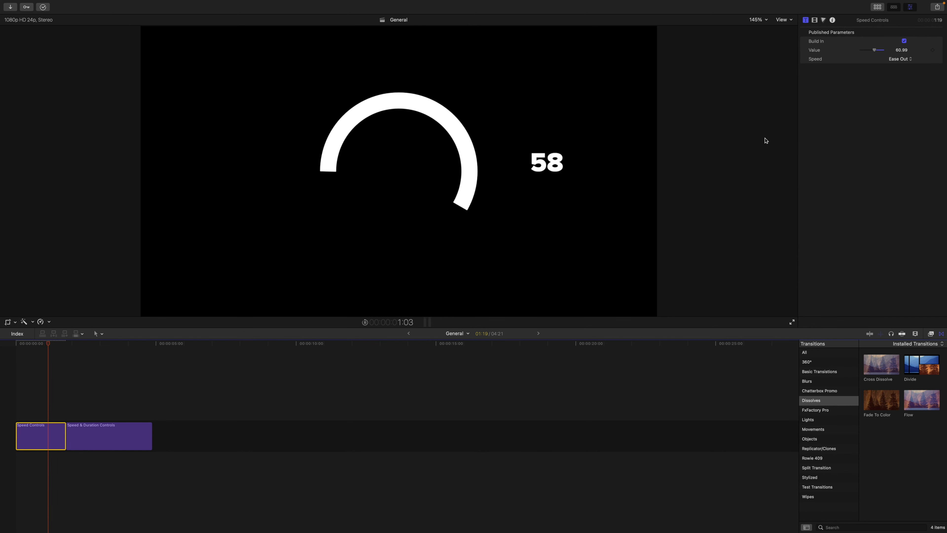
Step: Set the Speed Controls title's Speed to Ease Both and play the animation from the start
left_click(900, 60)
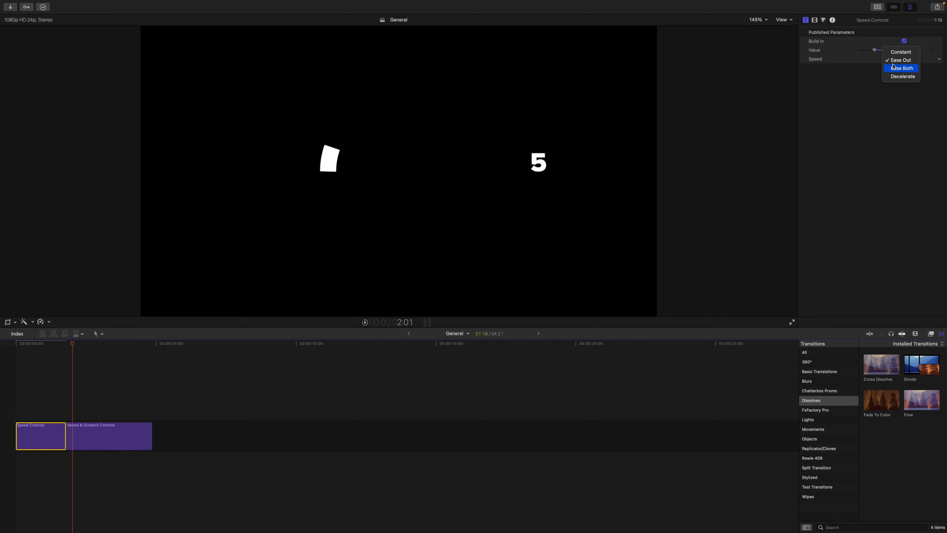
left_click(899, 67)
key("Home")
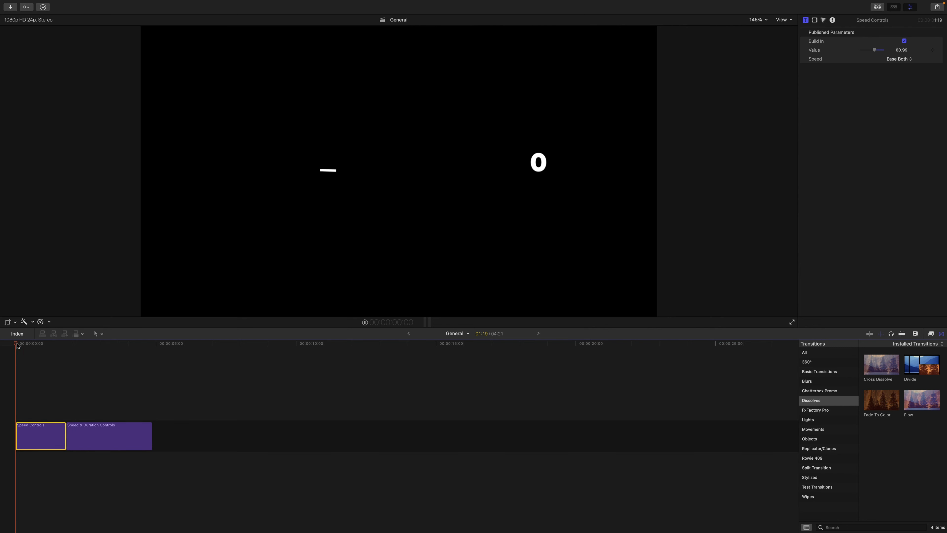
key("space")
key("space")
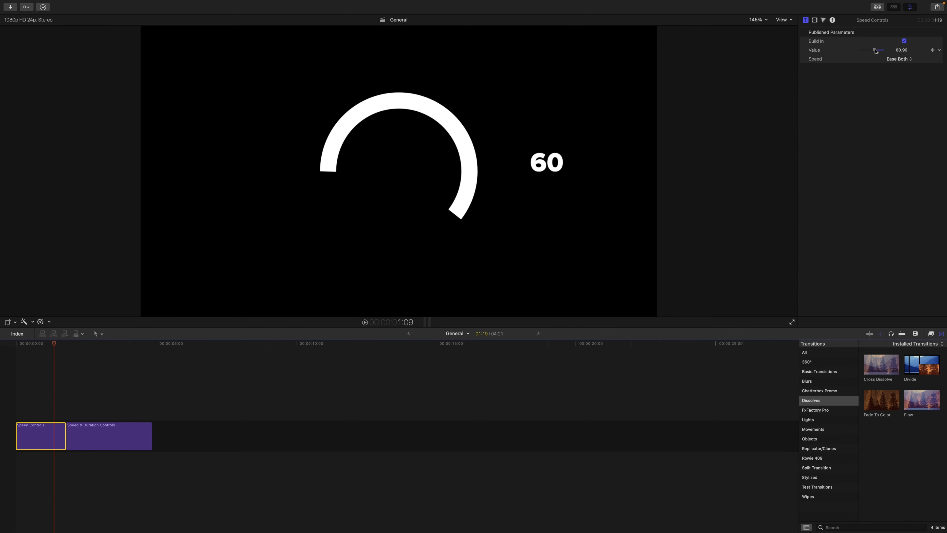
Step: Raise the Speed Controls title's Value to 100 and replay the clip from the start
left_click_drag(875, 50, 886, 53)
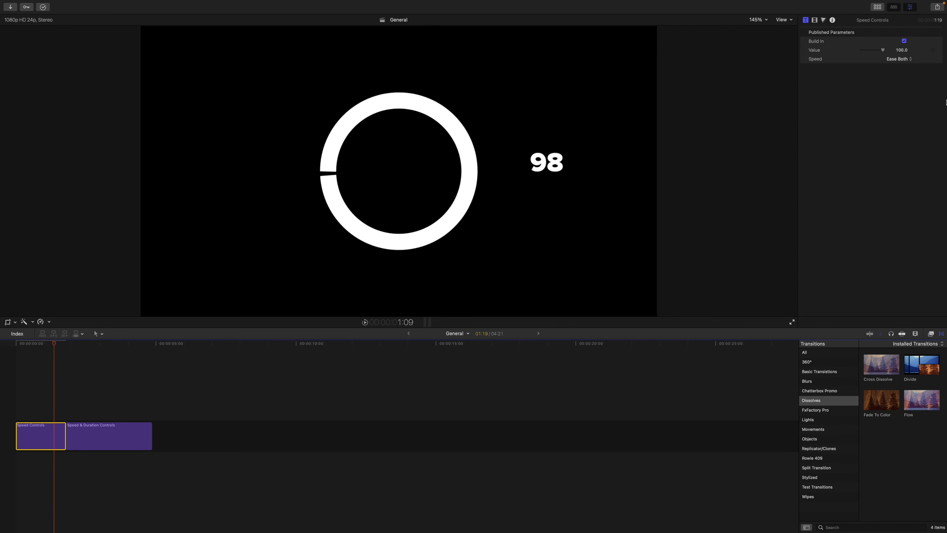
left_click_drag(56, 344, 0, 338)
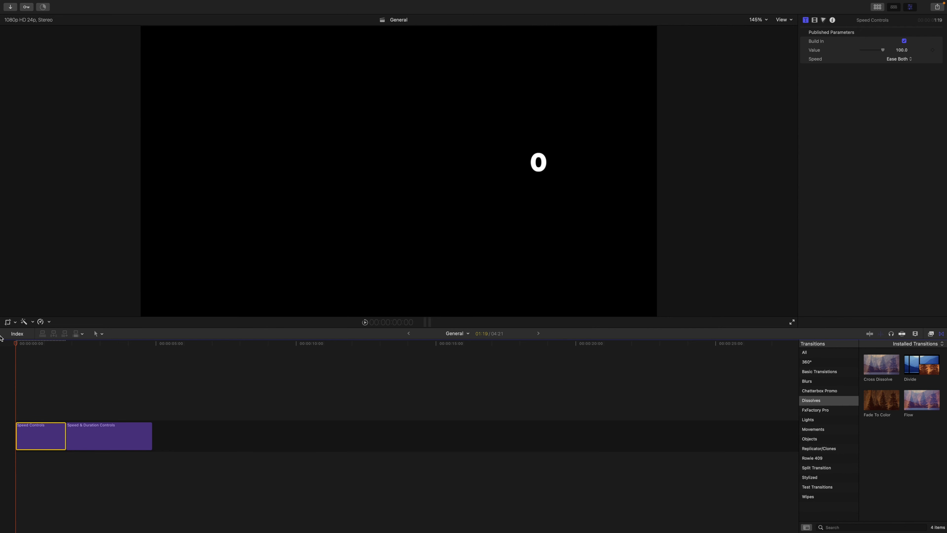
key("space")
key("space")
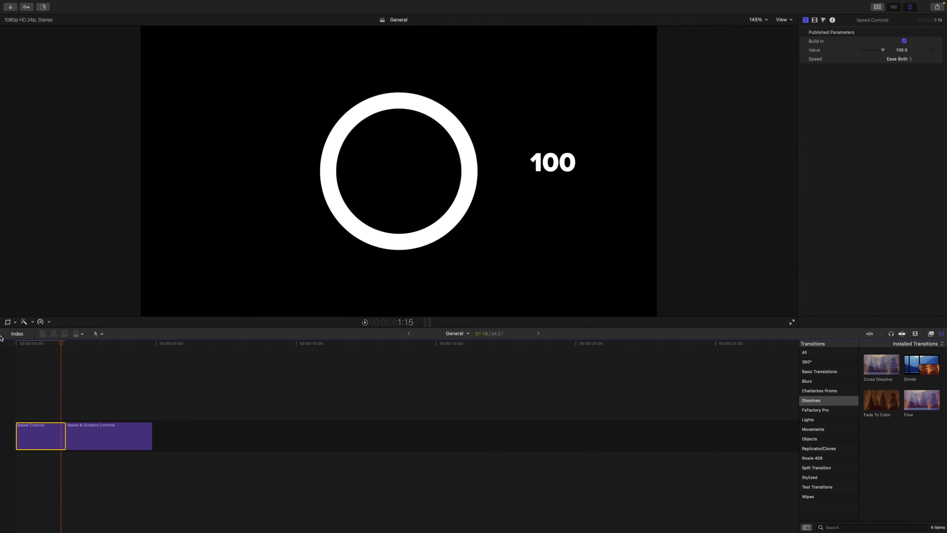
Step: Set the Speed & Duration Controls title's Duration to 100 and play that clip from its beginning
left_click_drag(62, 348, 96, 345)
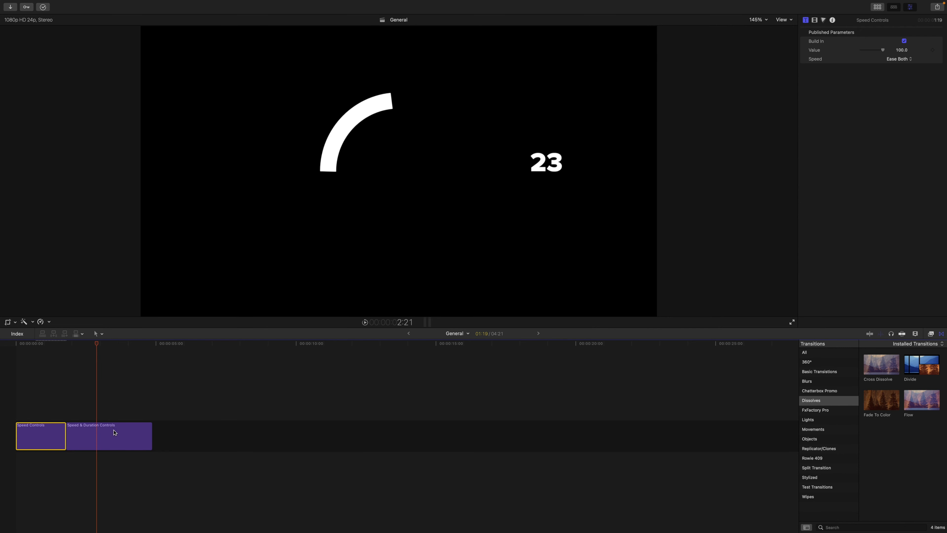
left_click(115, 432)
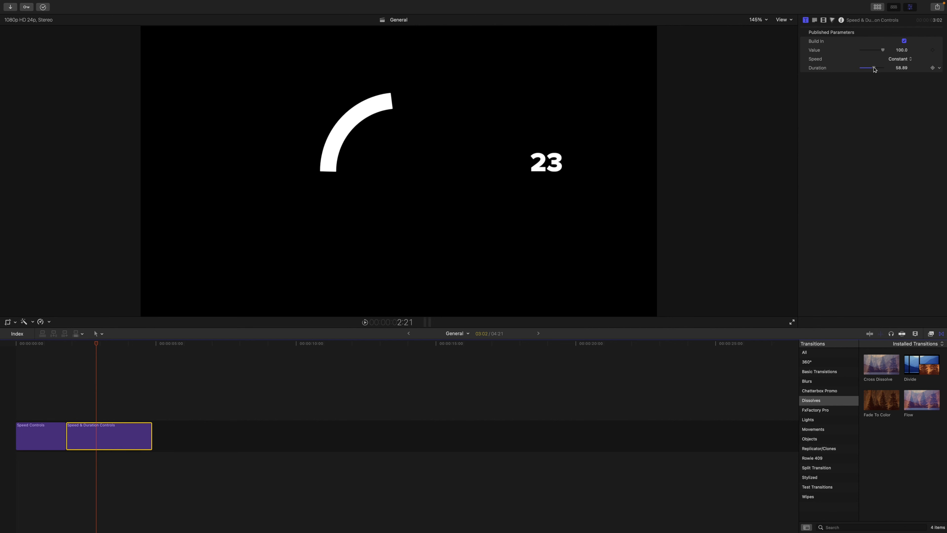
left_click_drag(874, 69, 885, 69)
left_click_drag(96, 343, 66, 345)
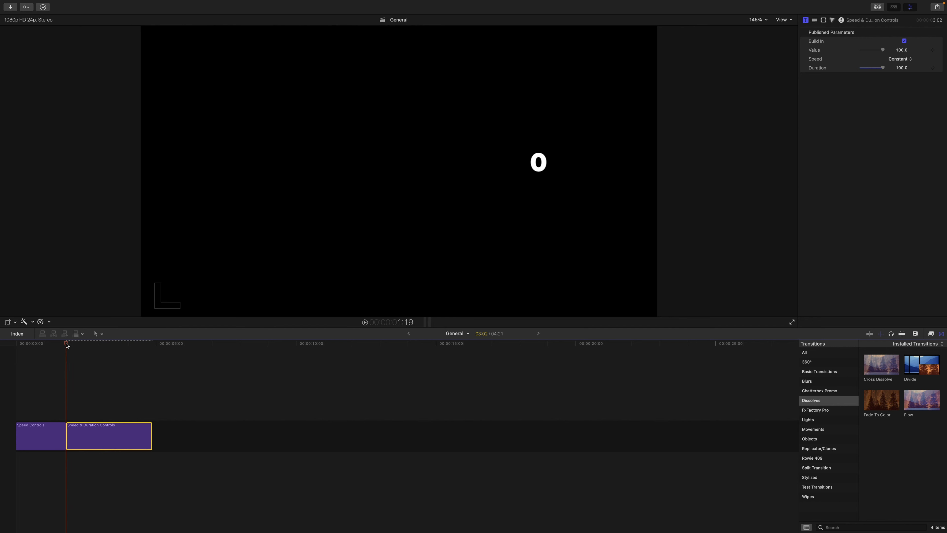
key("space")
key("space")
Step: Set the Speed & Duration Controls title's Speed to Decelerate and Duration to 0, then play the clip from its beginning
left_click(902, 59)
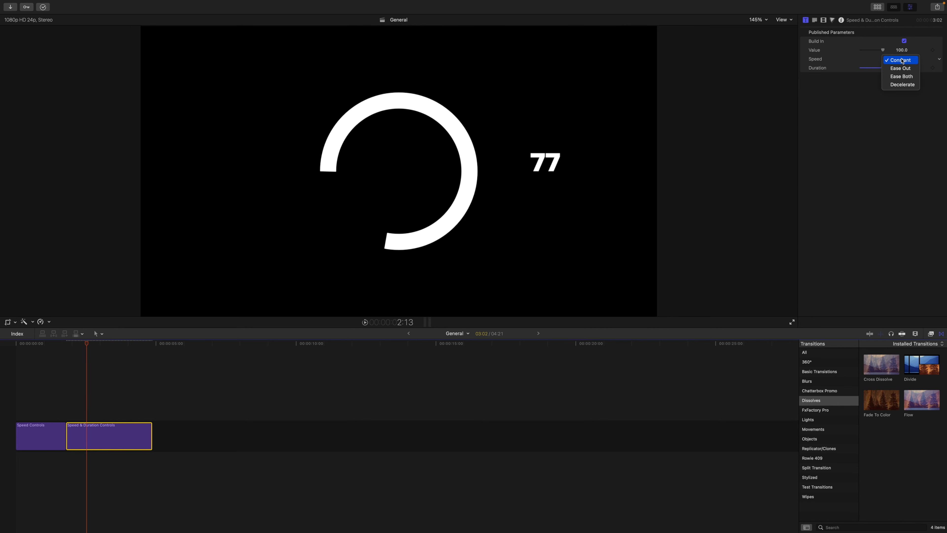
left_click(901, 85)
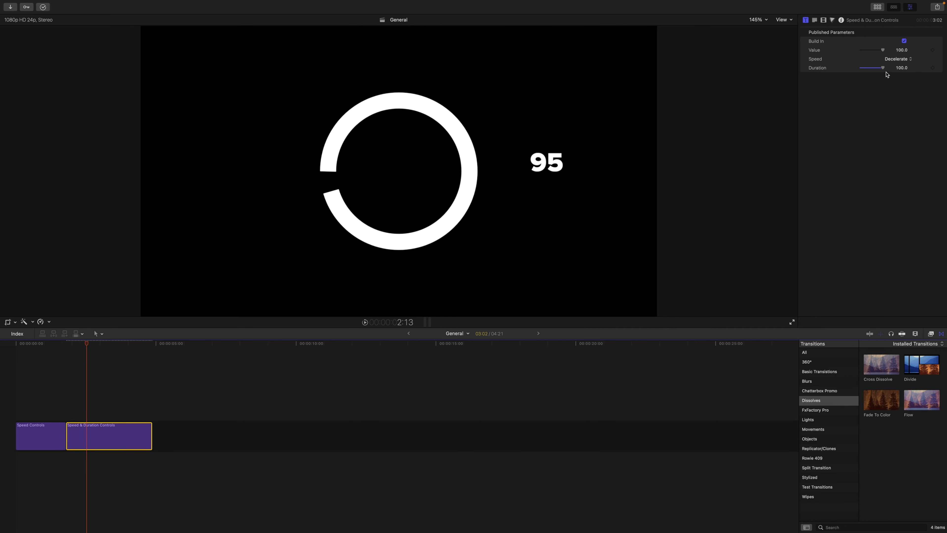
left_click_drag(883, 68, 847, 68)
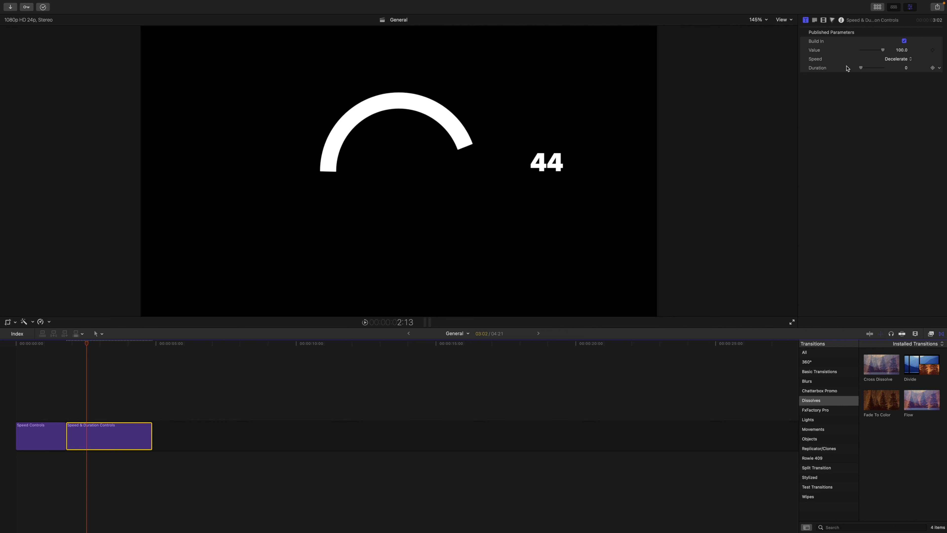
left_click_drag(89, 345, 67, 344)
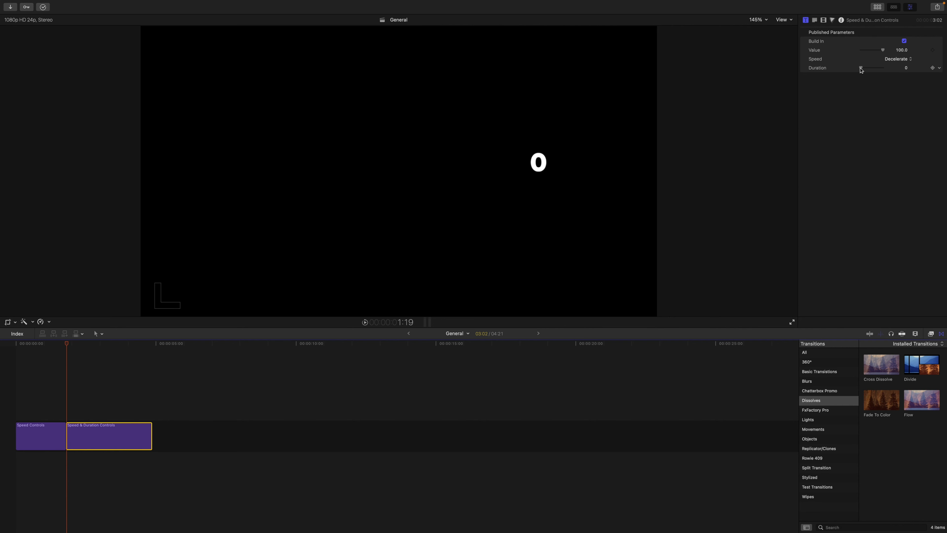
key("space")
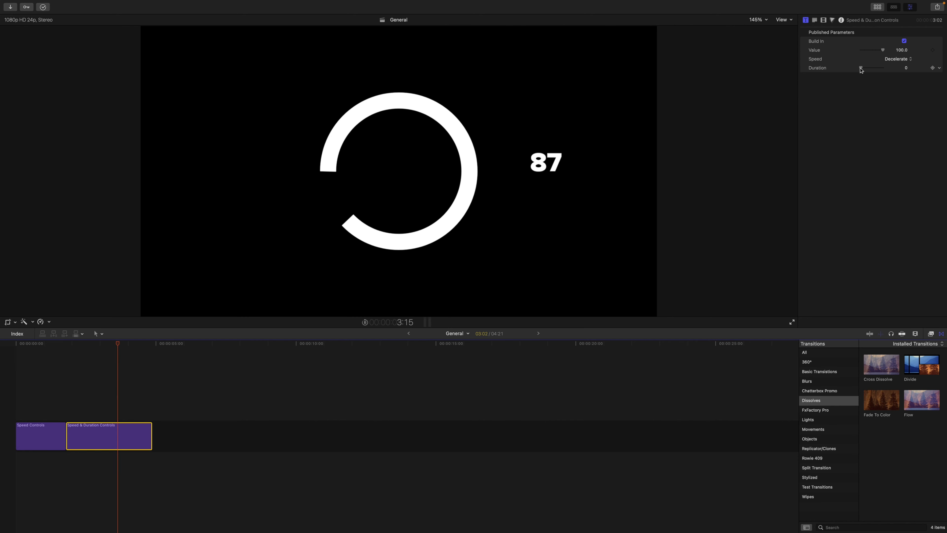
key("space")
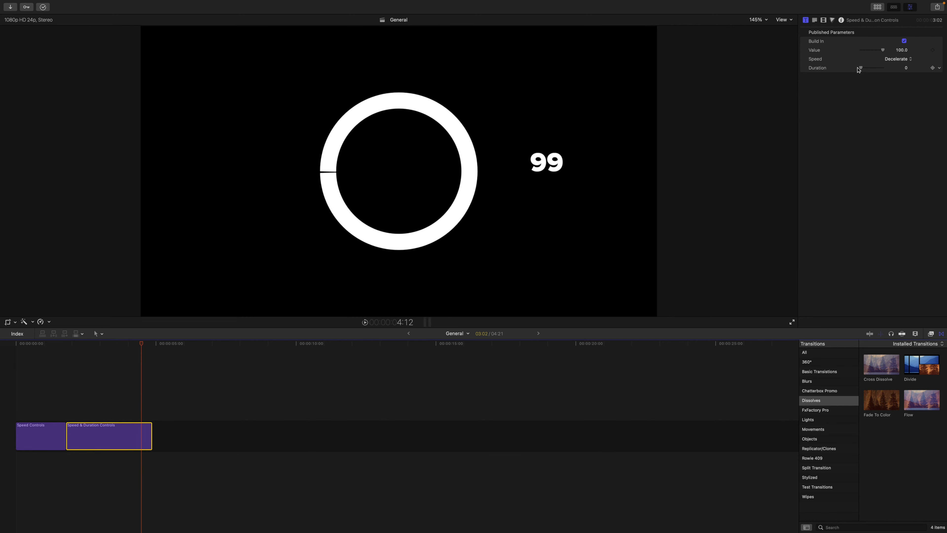
Step: Set the Speed & Duration Controls title's Duration to 100 and scrub back to about 2:15
left_click_drag(859, 69, 908, 72)
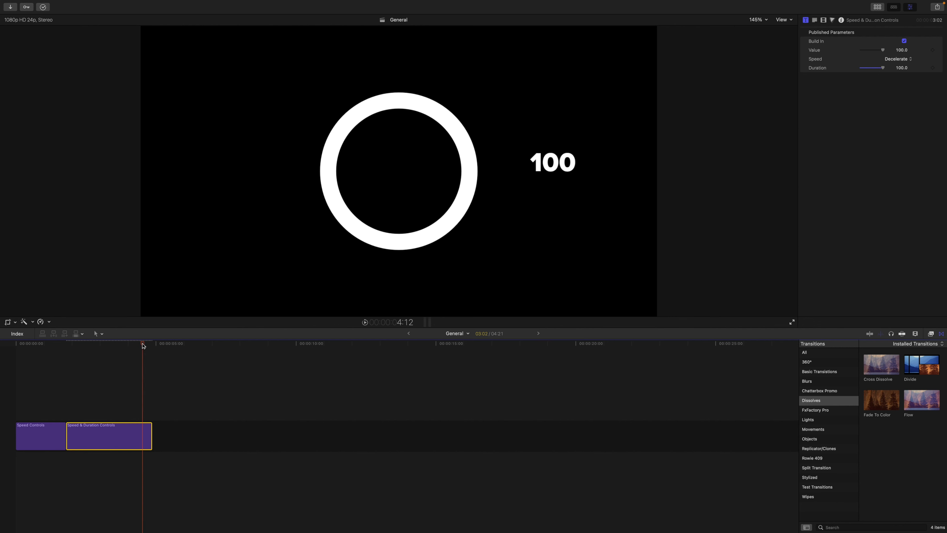
left_click_drag(142, 345, 89, 345)
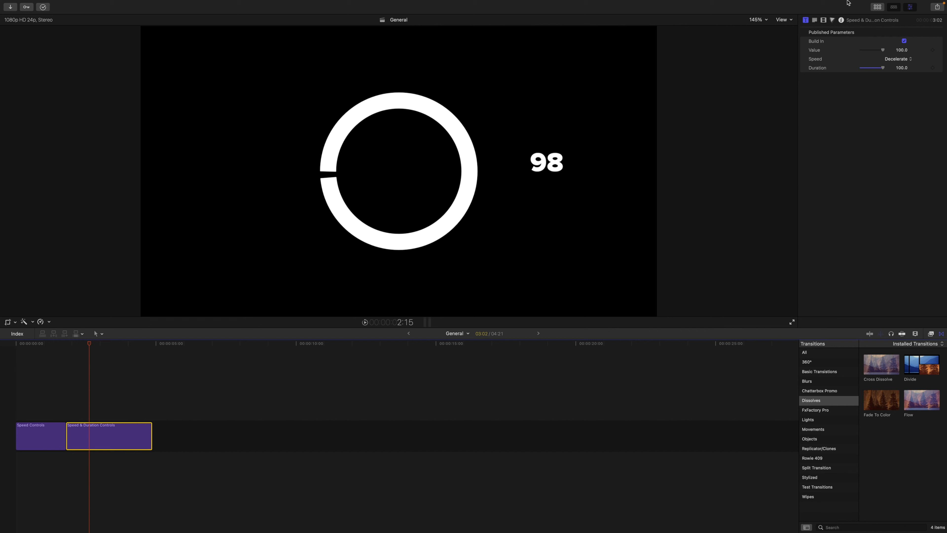
Step: Switch to the Motion project and play its bar, ring, number and arrow animation from the first frame
mouse_move(849, 3)
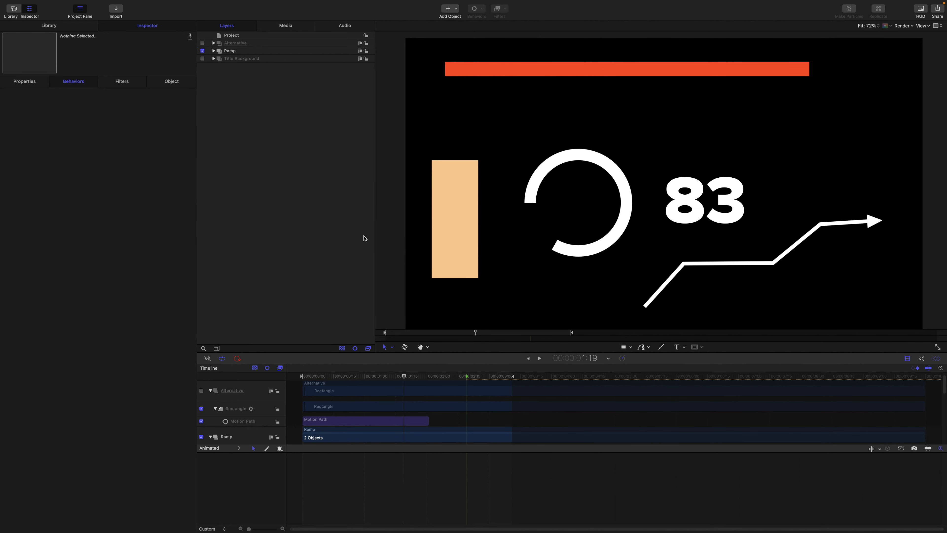
left_click_drag(404, 376, 230, 348)
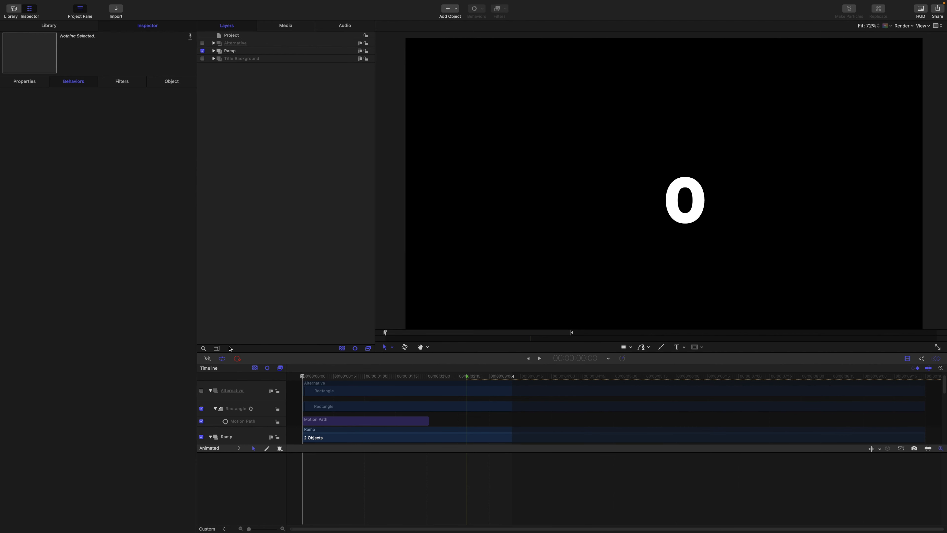
key("space")
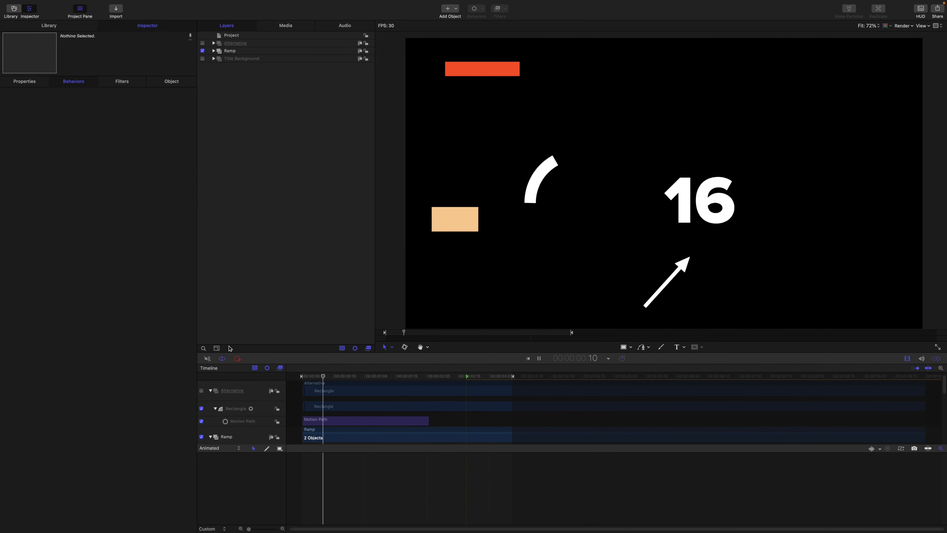
key("space")
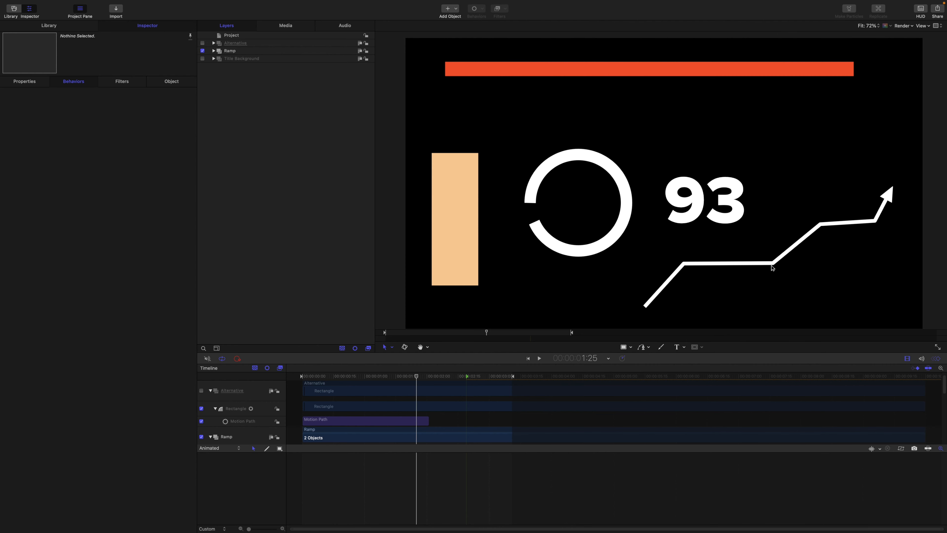
key("space")
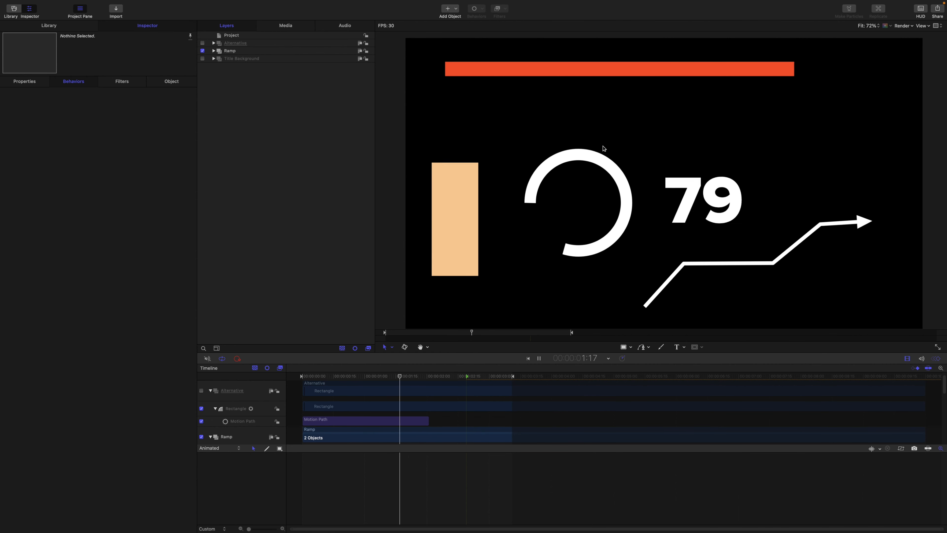
key("space")
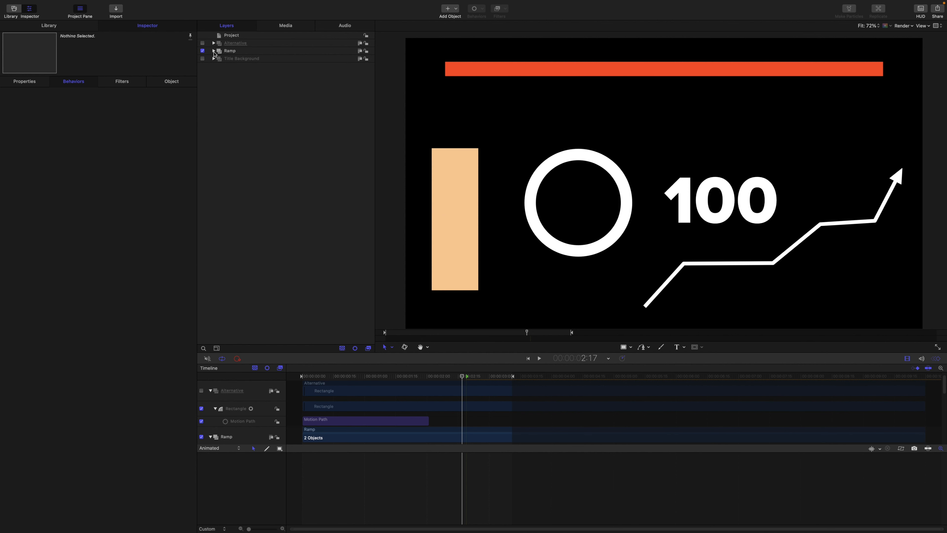
Step: In the Ramp group, set the Curvature of the Numbers object's Ramp behavior to about 99.65%
left_click(214, 52)
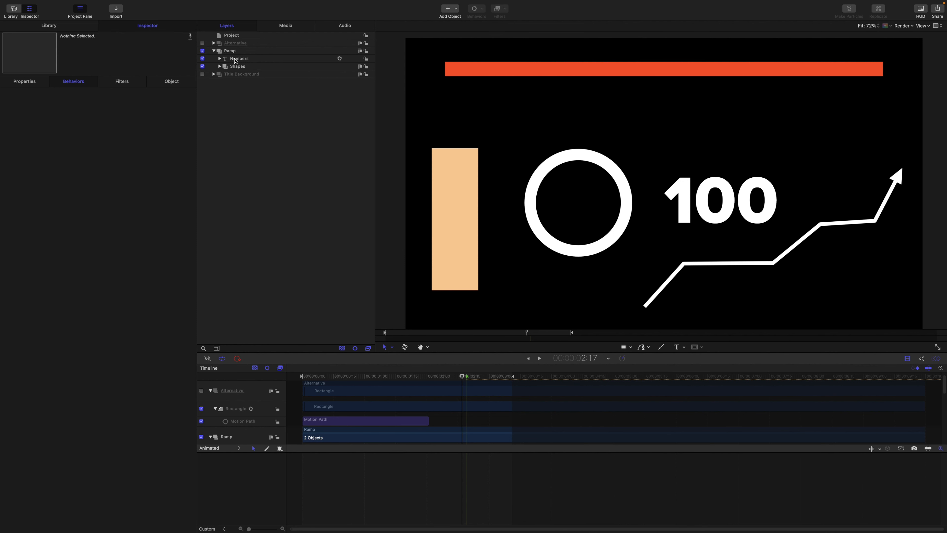
left_click(220, 58)
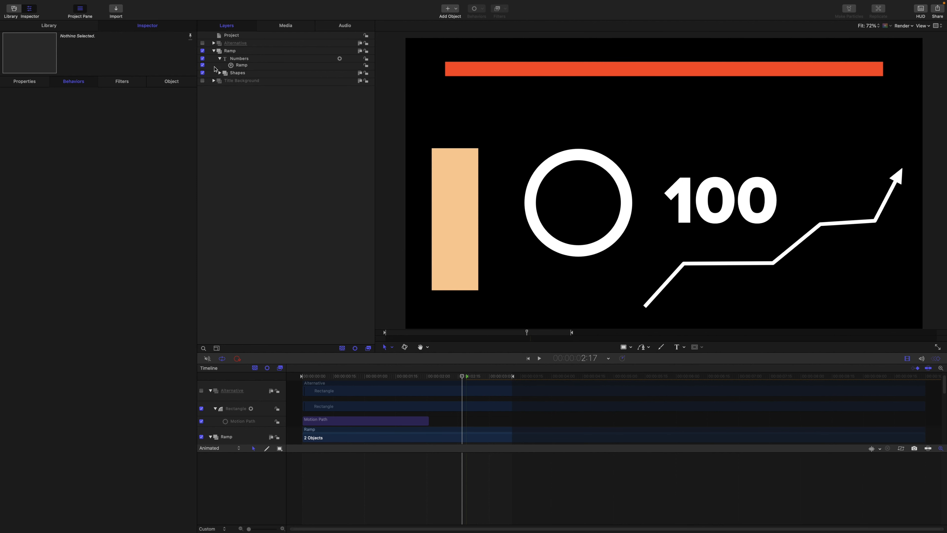
left_click(244, 68)
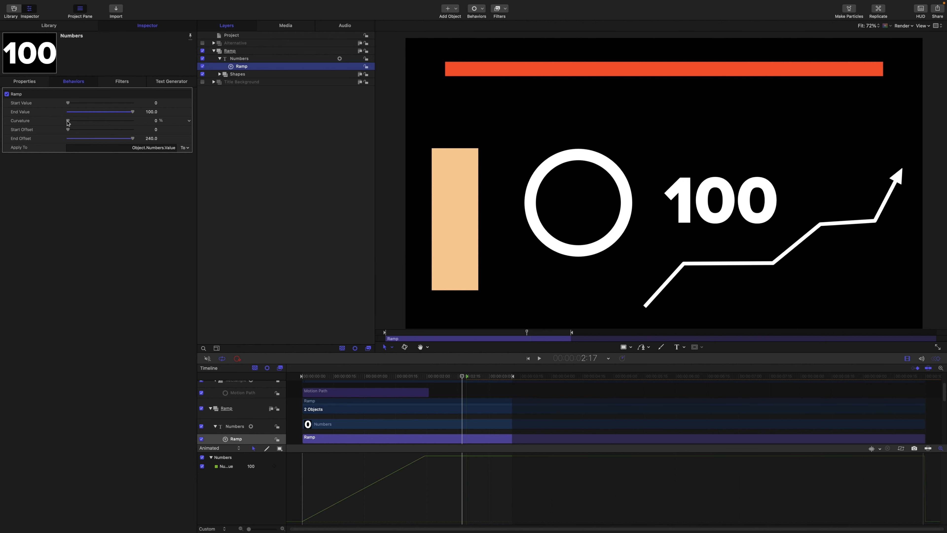
left_click_drag(68, 122, 84, 124)
mouse_move(132, 120)
left_mouse_down()
mouse_move(72, 118)
mouse_move(132, 120)
left_mouse_up()
Step: Play the project from the first frame to compare the curved number count with the other shapes
key("Home")
key("space")
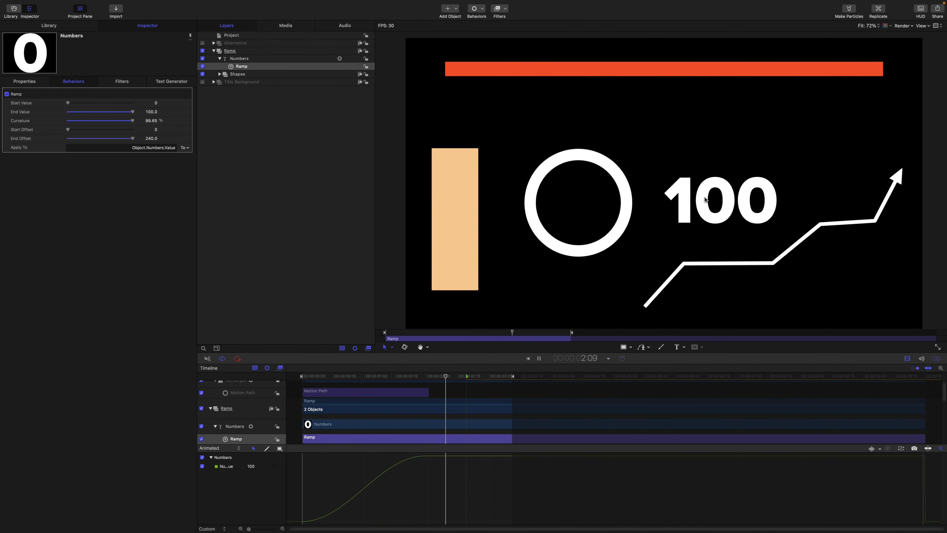
key("space")
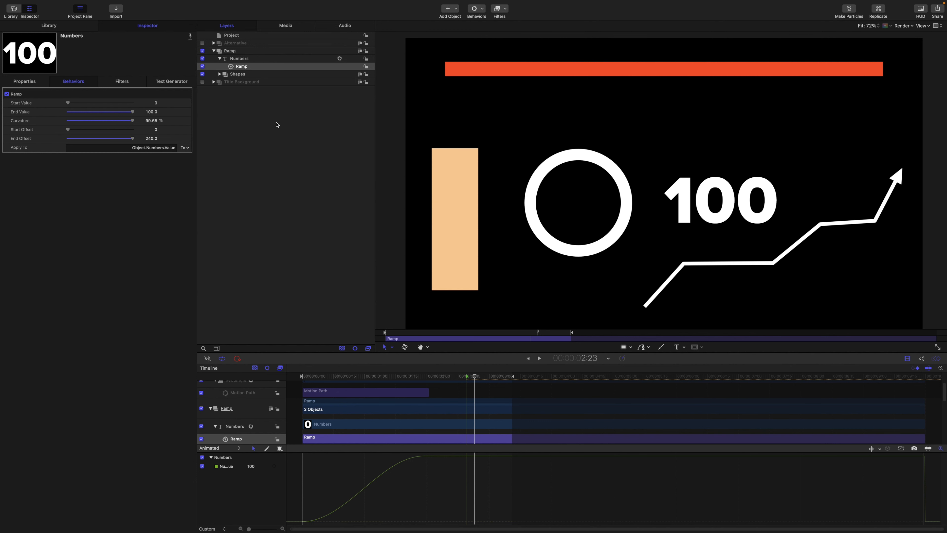
Step: Enable the Alternative group and review the speed options of its Rectangle's Motion Path behavior
left_click(202, 44)
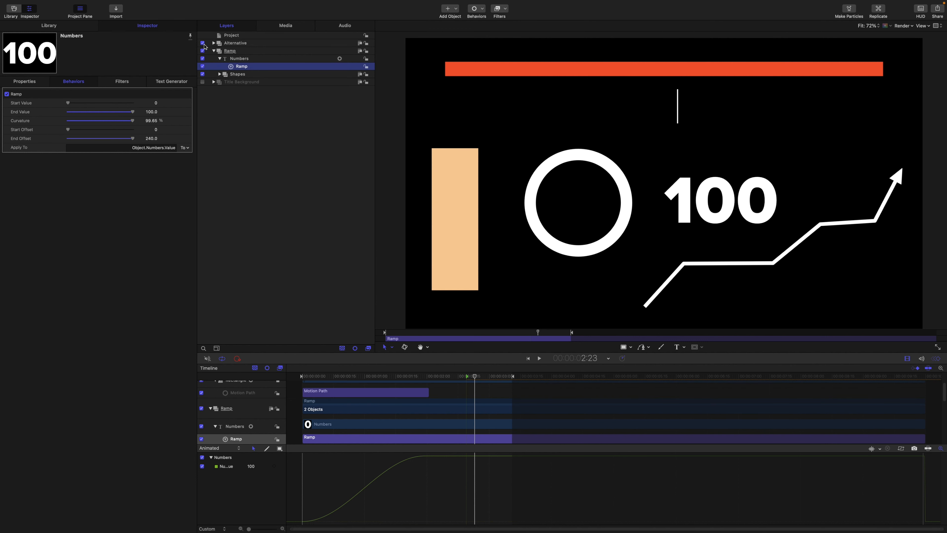
left_click(213, 43)
left_click(256, 59)
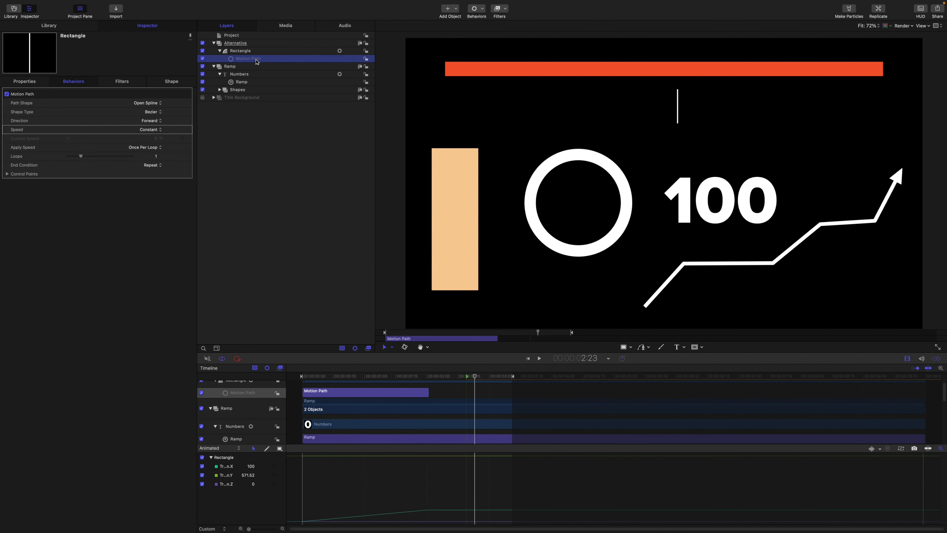
left_click(151, 132)
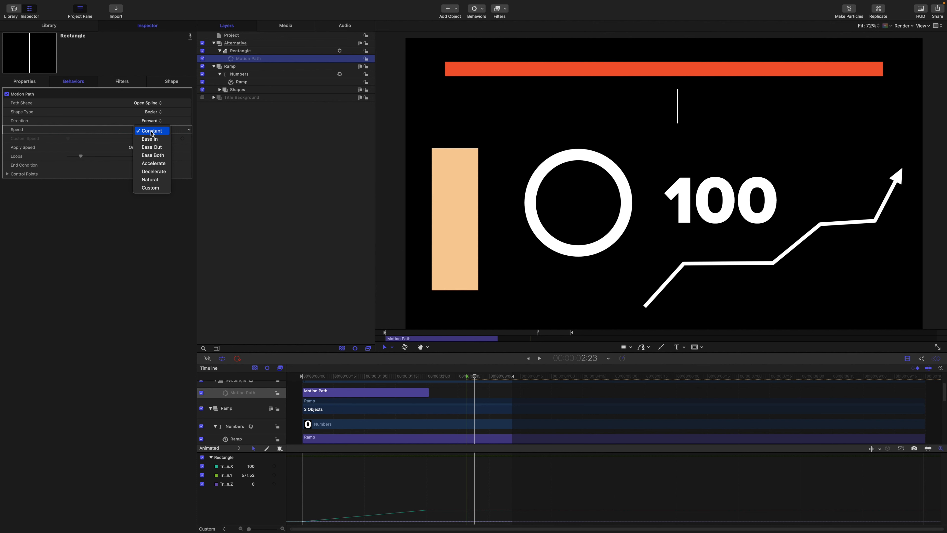
left_click(313, 140)
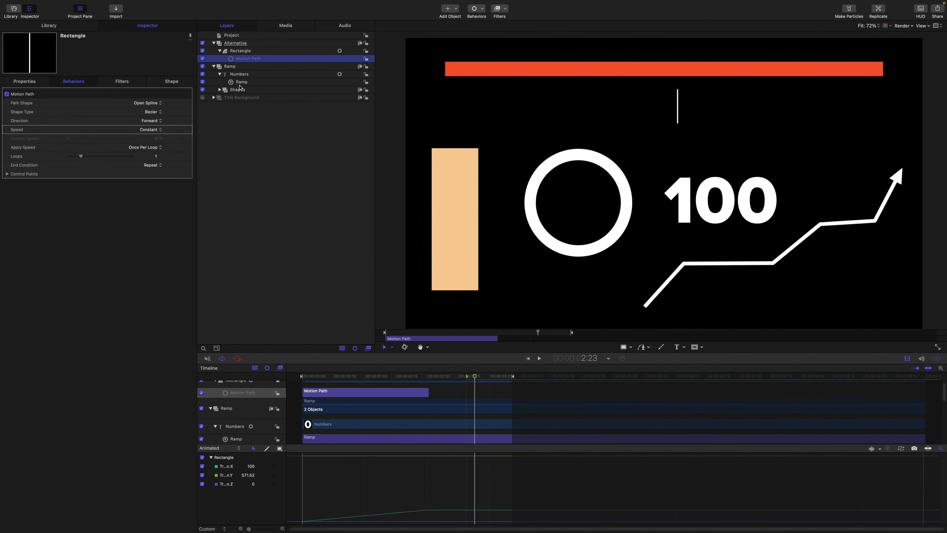
left_click(219, 90)
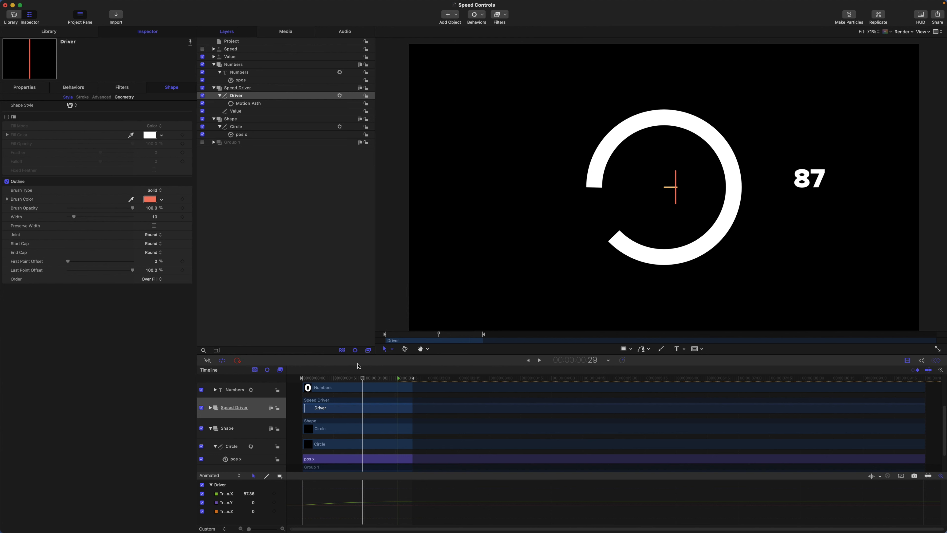
Step: Examine the Driver line, the Value line and the Value widget in the Speed Controls project while scrubbing back to frame 16
left_click(238, 97)
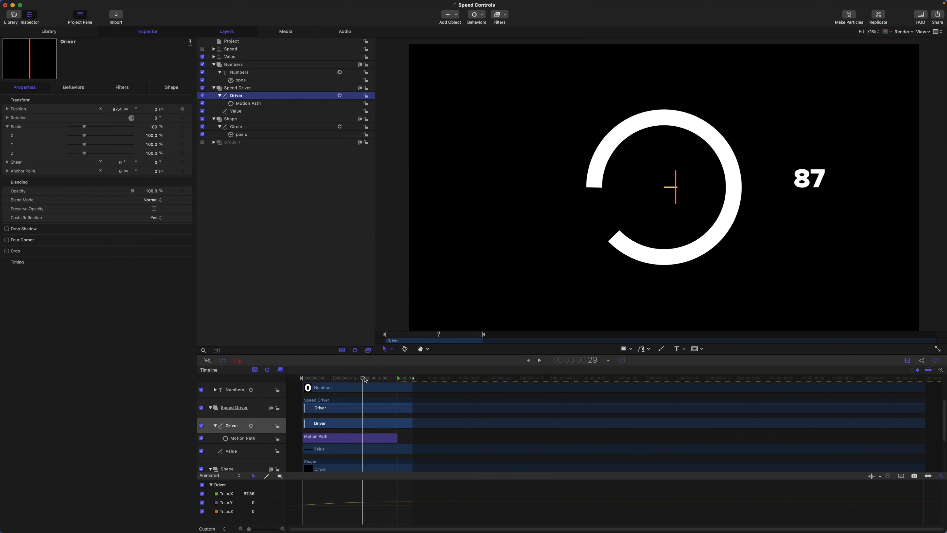
left_click_drag(365, 378, 338, 362)
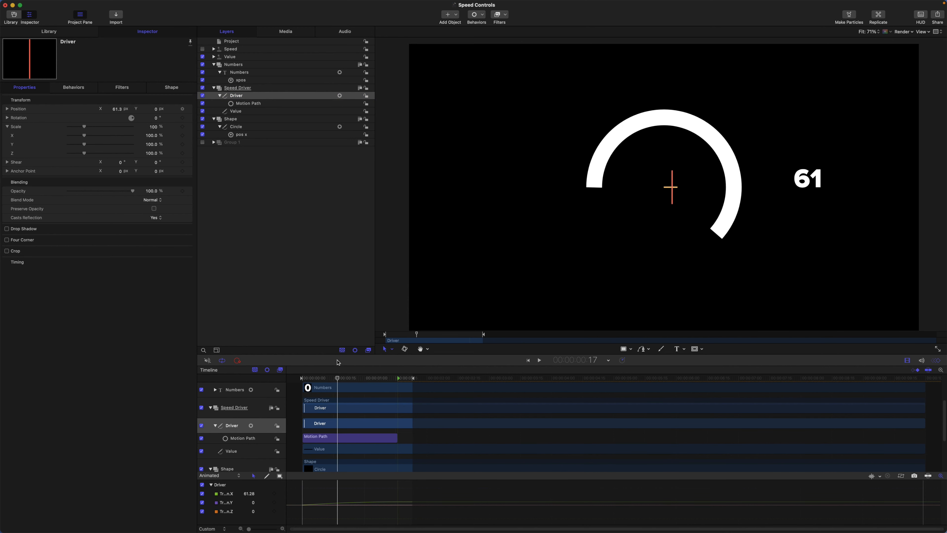
left_click(244, 112)
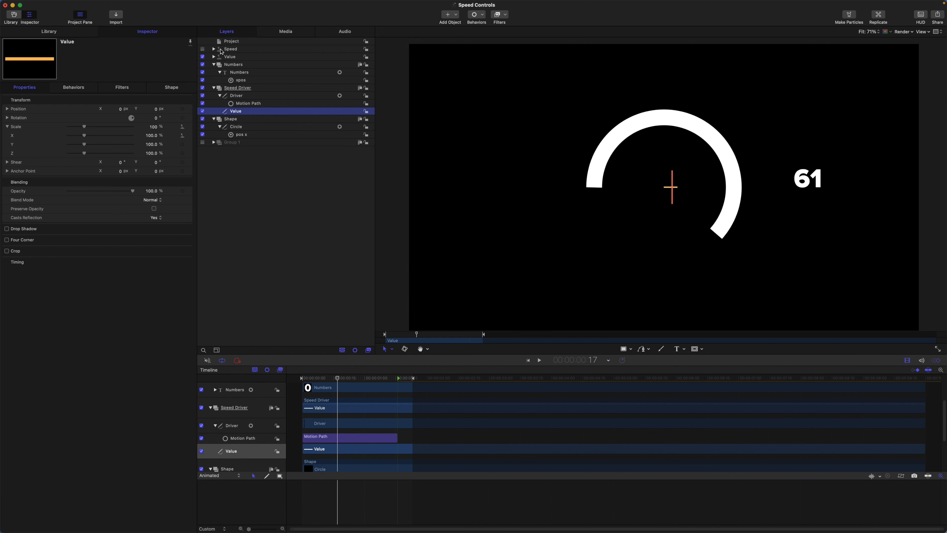
left_click(213, 56)
left_click(234, 66)
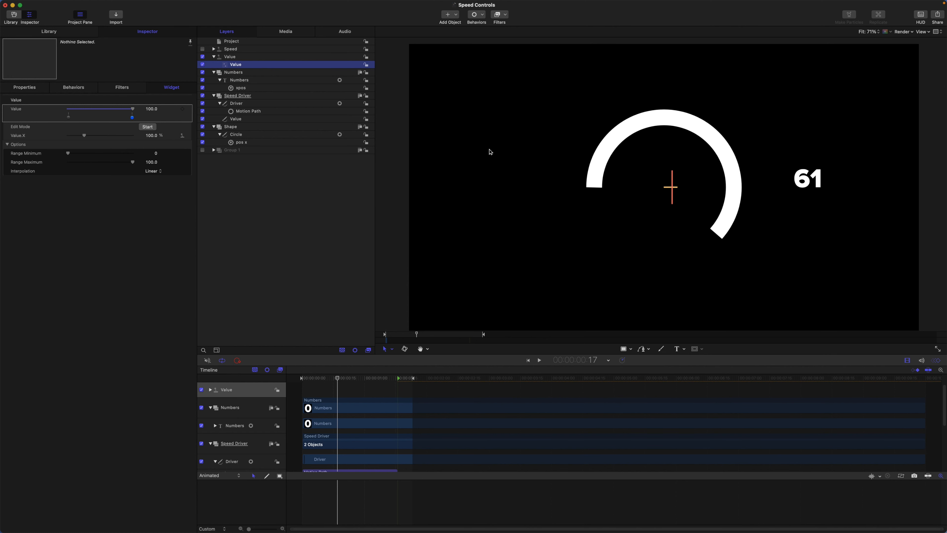
left_click(342, 378)
mouse_move(342, 378)
left_mouse_down()
mouse_move(313, 379)
mouse_move(335, 378)
left_mouse_up()
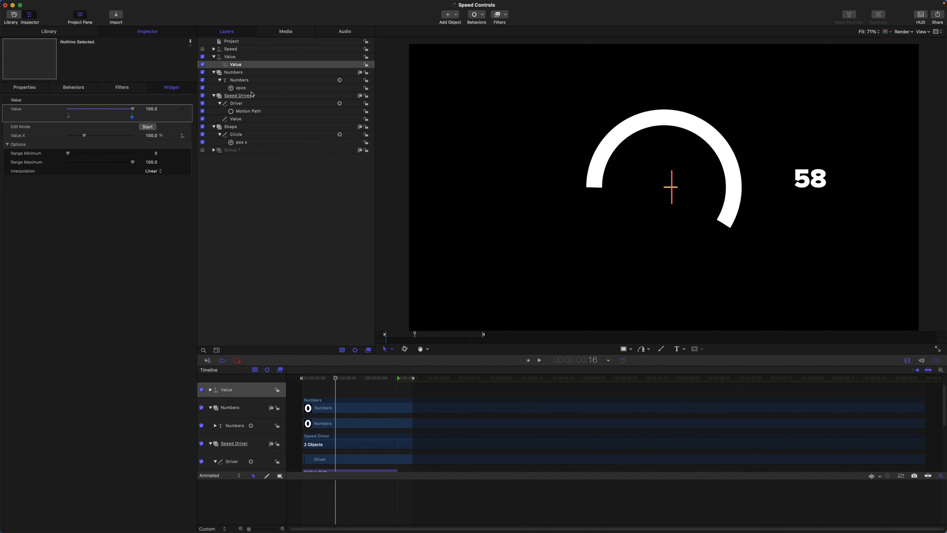
Step: Scrub the Driver line from the first frame to 1:17 and examine its separate X, Y and Z position values
left_click(242, 106)
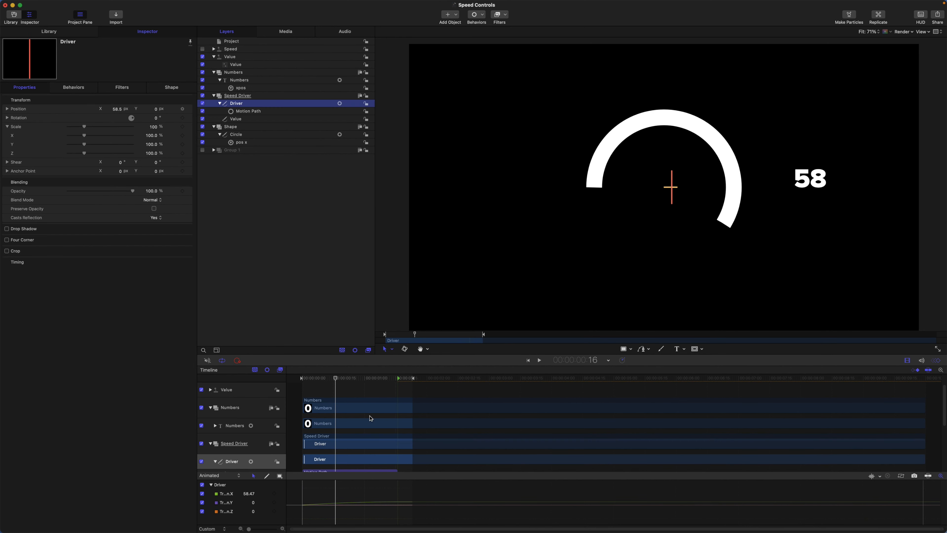
left_click_drag(335, 379, 285, 377)
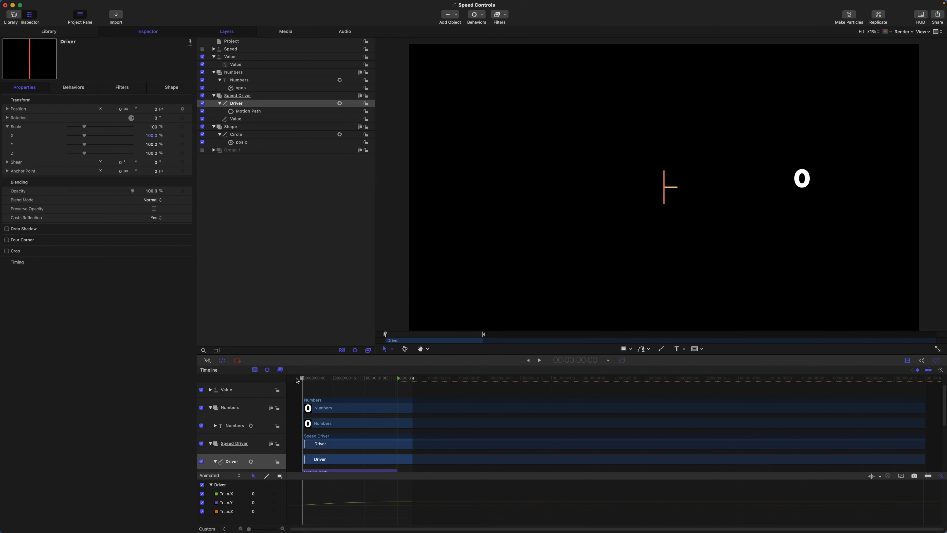
left_click_drag(302, 377, 315, 380)
left_click_drag(341, 384, 400, 395)
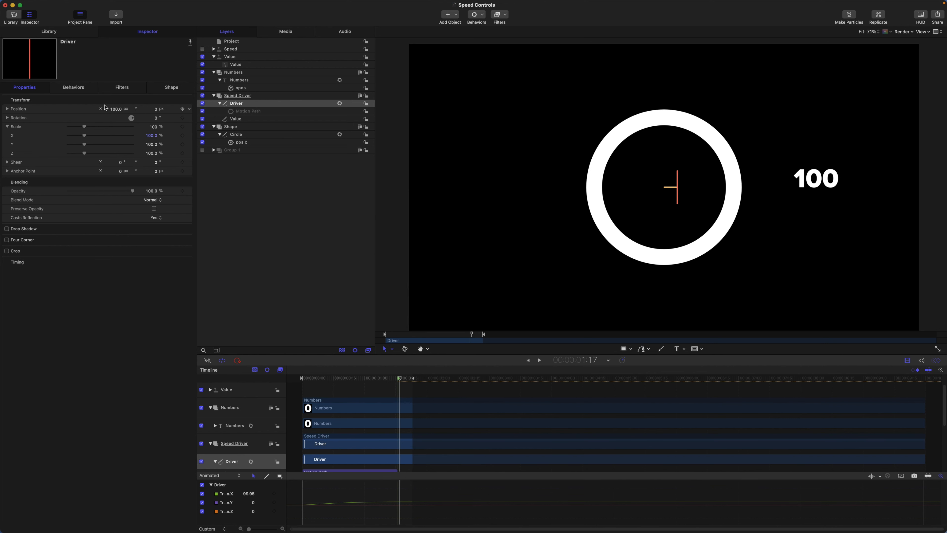
left_click(7, 109)
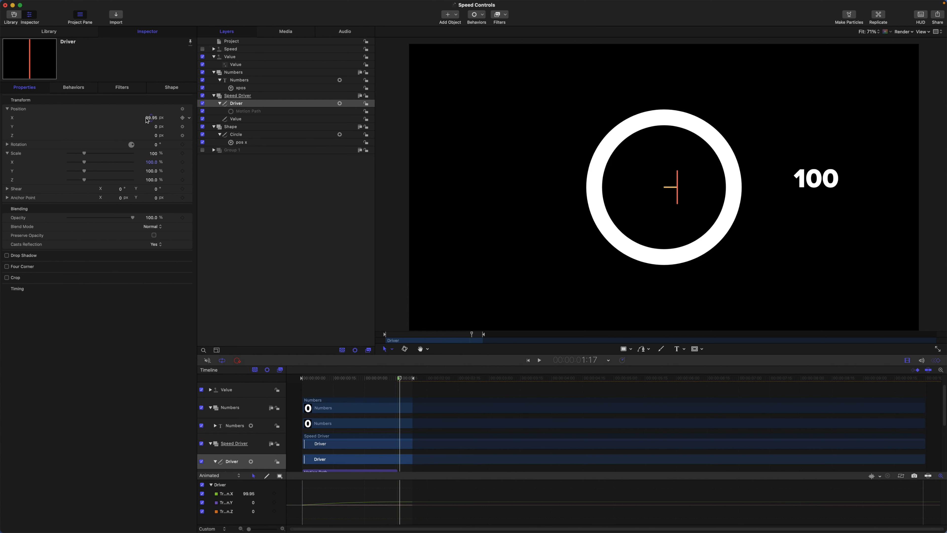
Step: Examine the xpos link on Numbers and the pos x link on Circle, including the Circle's outline settings
left_click(239, 136)
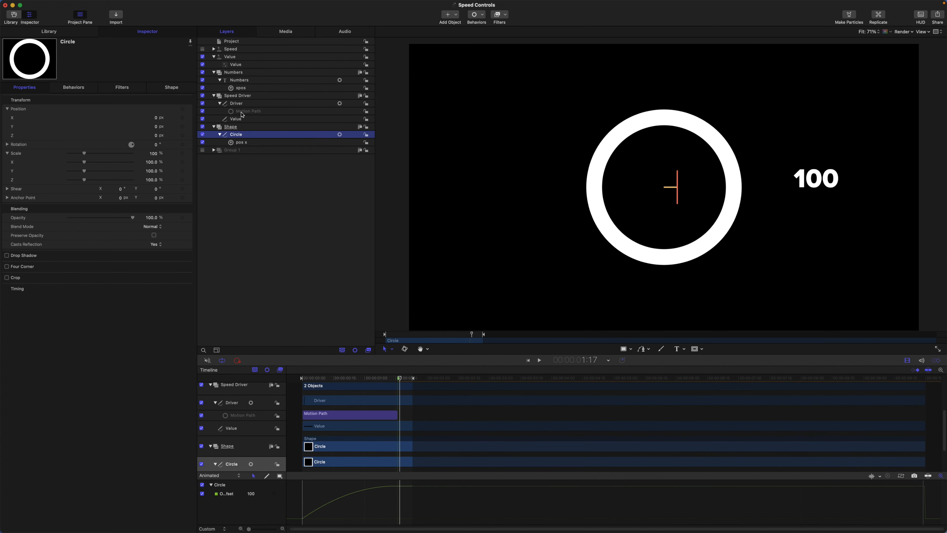
left_click(242, 82)
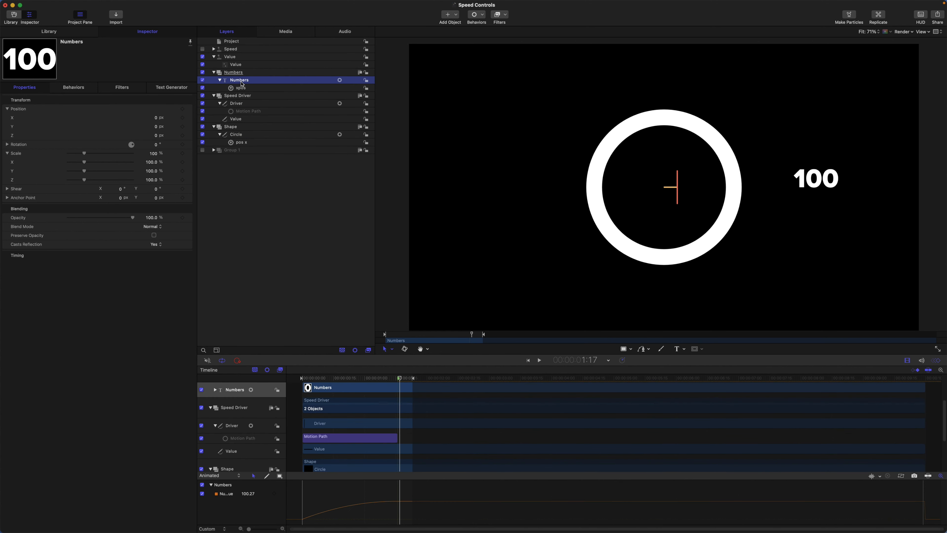
left_click(241, 90)
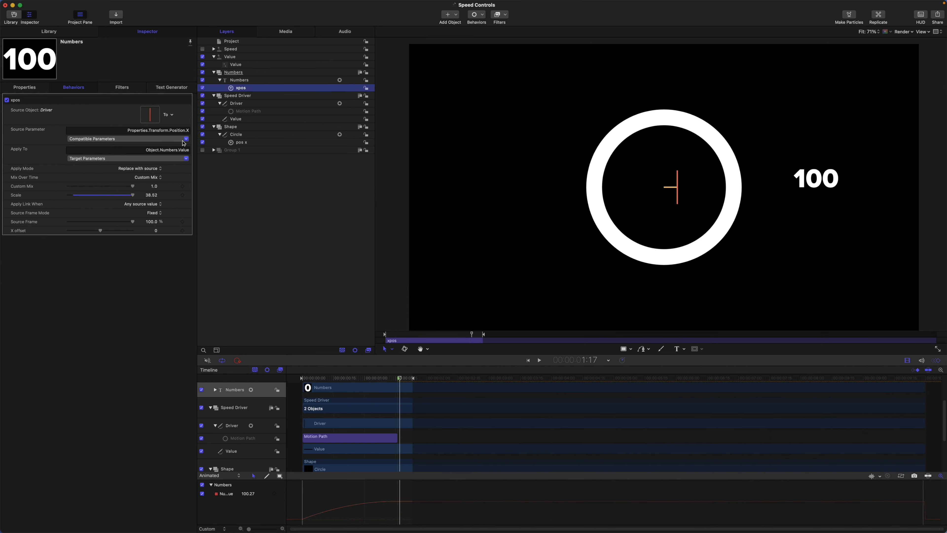
left_click(238, 143)
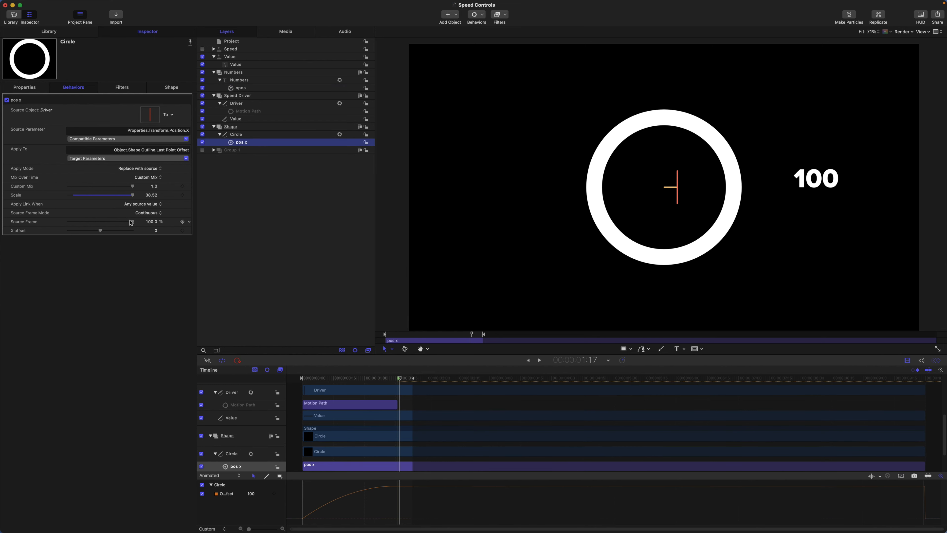
left_click(237, 136)
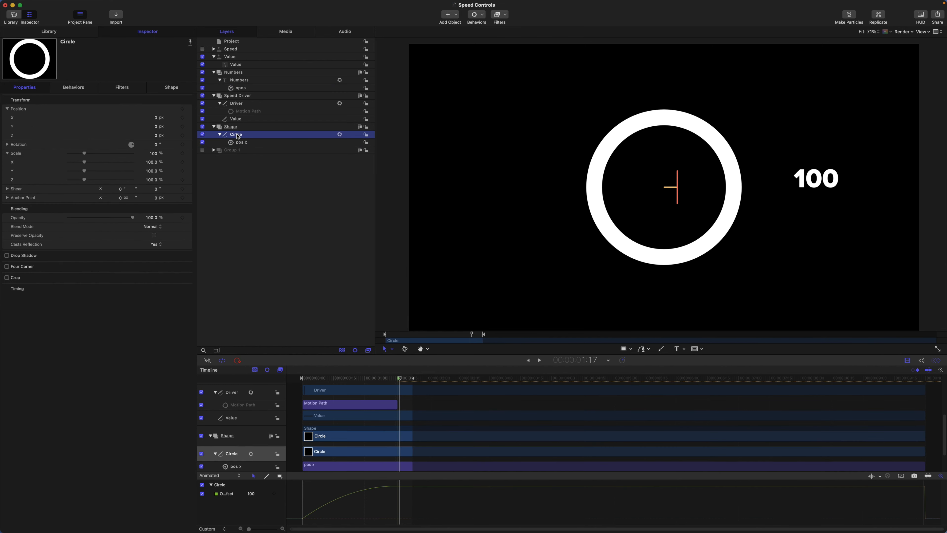
left_click(175, 87)
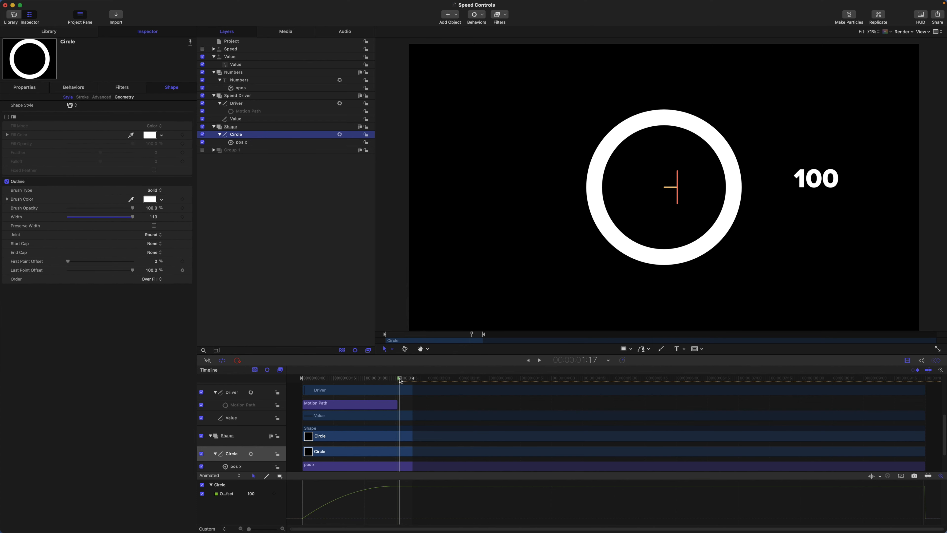
Step: Scrub back to 1:13 and check the Numbers generator's value and its xpos link settings
mouse_move(400, 378)
left_mouse_down()
mouse_move(284, 360)
mouse_move(317, 378)
mouse_move(393, 385)
left_mouse_up()
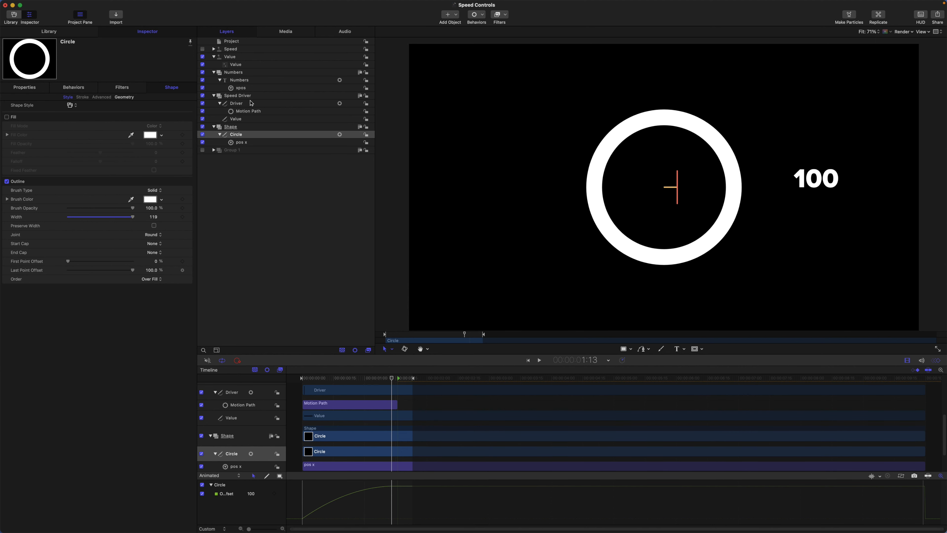
left_click(244, 82)
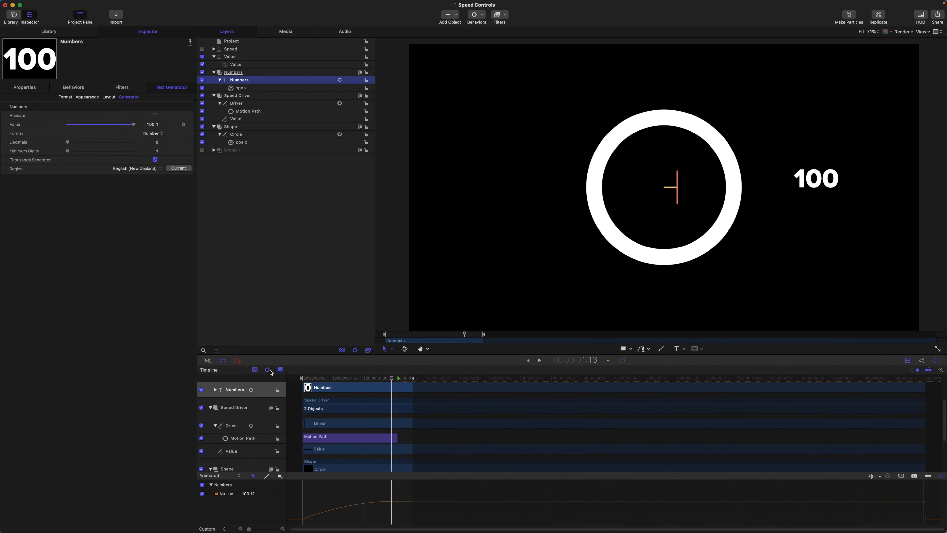
mouse_move(391, 378)
left_mouse_down()
mouse_move(283, 363)
mouse_move(393, 386)
left_mouse_up()
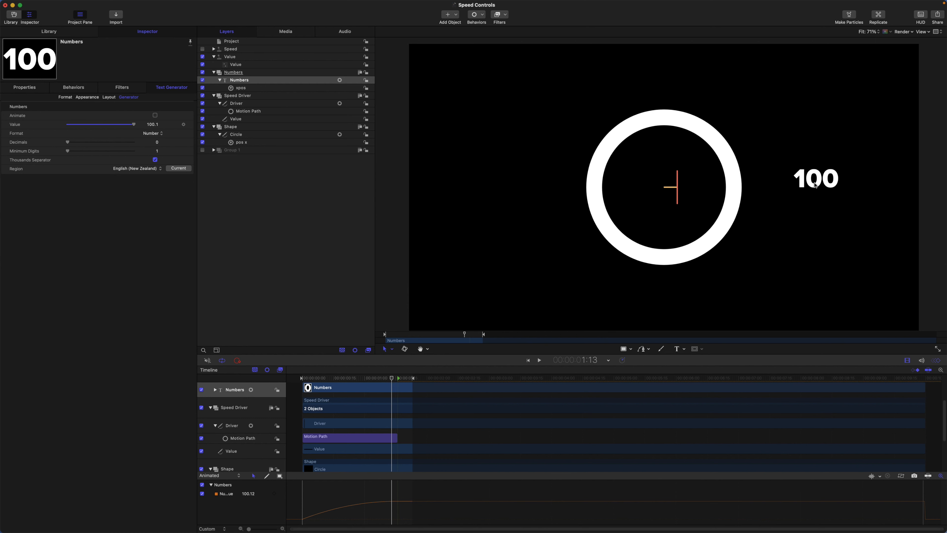
left_click(240, 88)
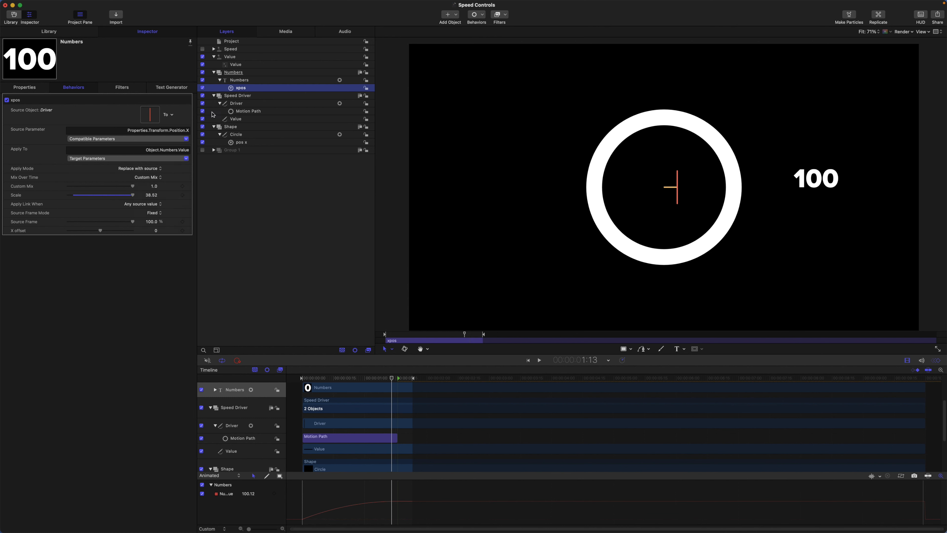
Step: Try the Constant speed on the Driver's Motion Path behavior and undo the change
left_click(246, 112)
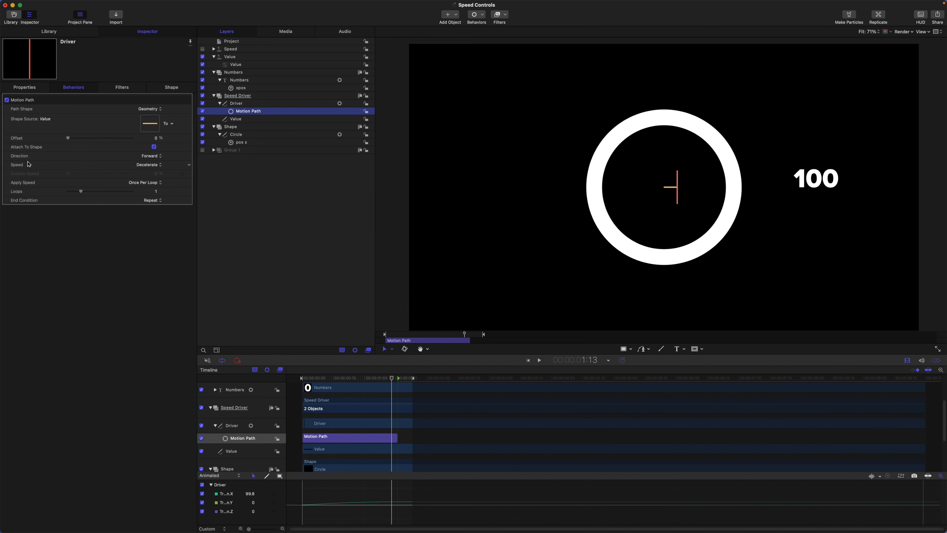
left_click(138, 166)
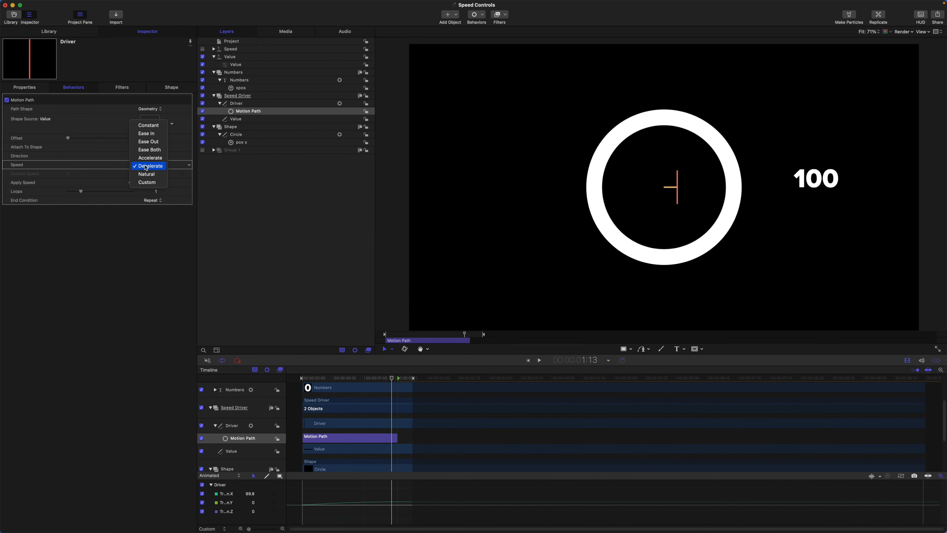
left_click(148, 126)
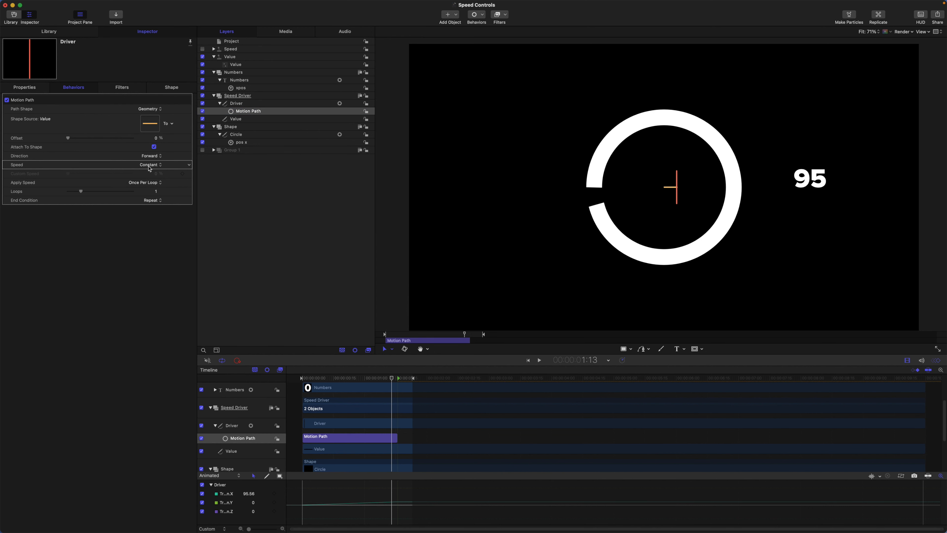
key("super+z")
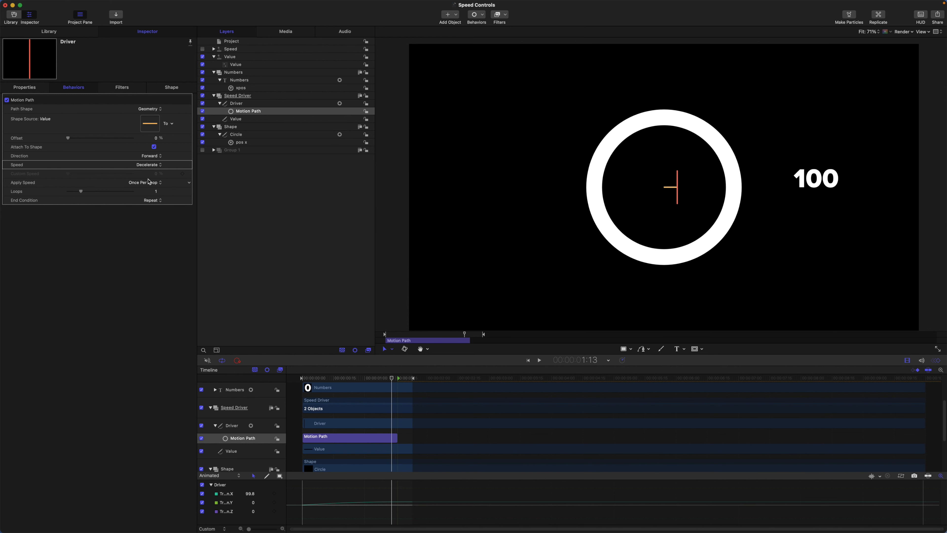
Step: Check the Motion Path speed's rig link and review the options offered by the Speed widget and its linked parameter
left_click(188, 166)
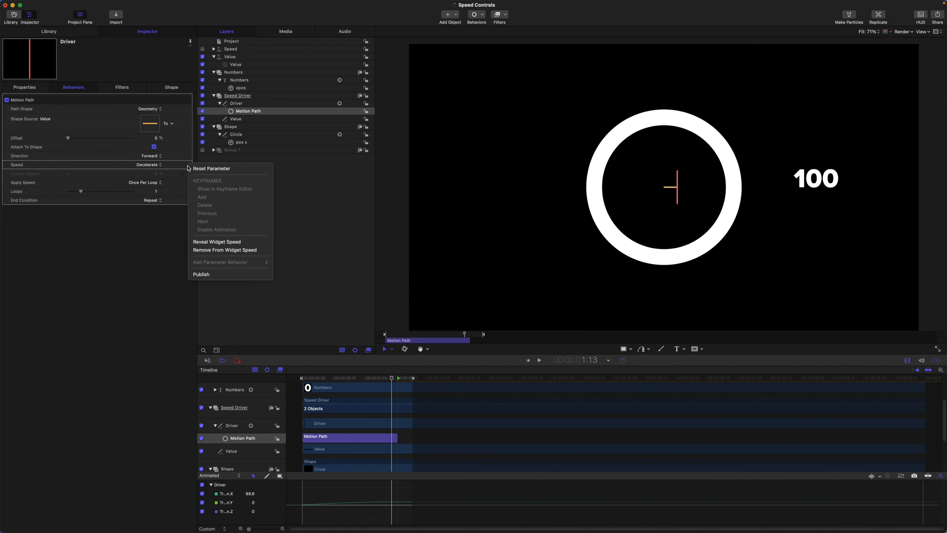
left_click(207, 253)
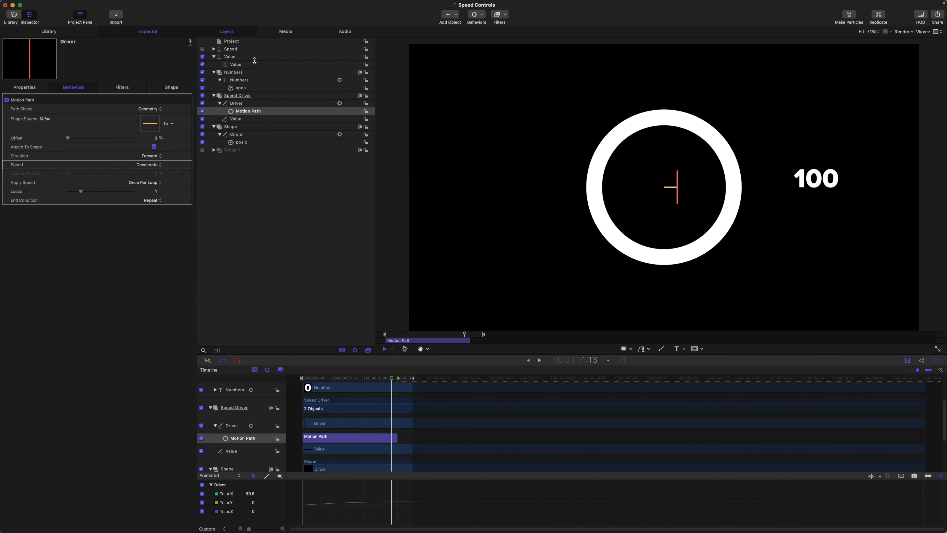
left_click(213, 49)
left_click(236, 57)
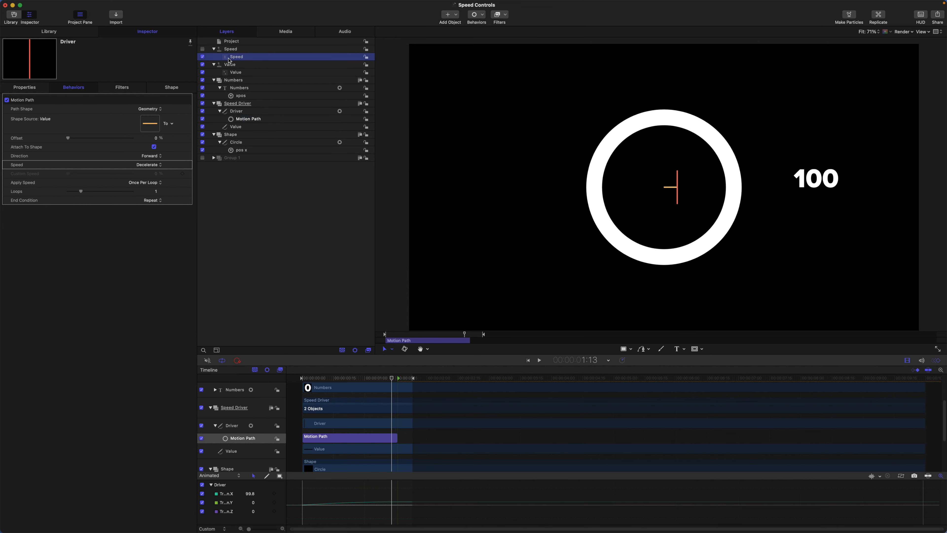
left_click(158, 108)
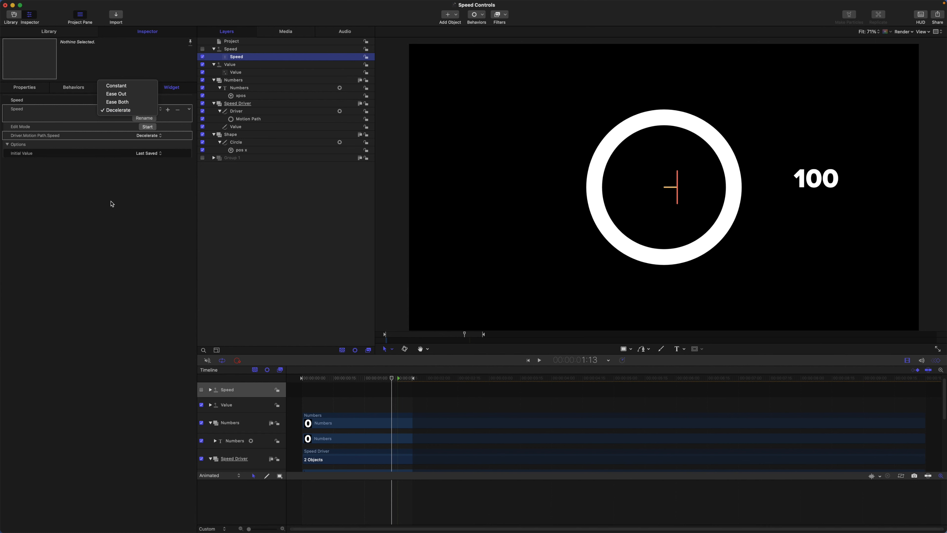
left_click(112, 204)
left_click(149, 136)
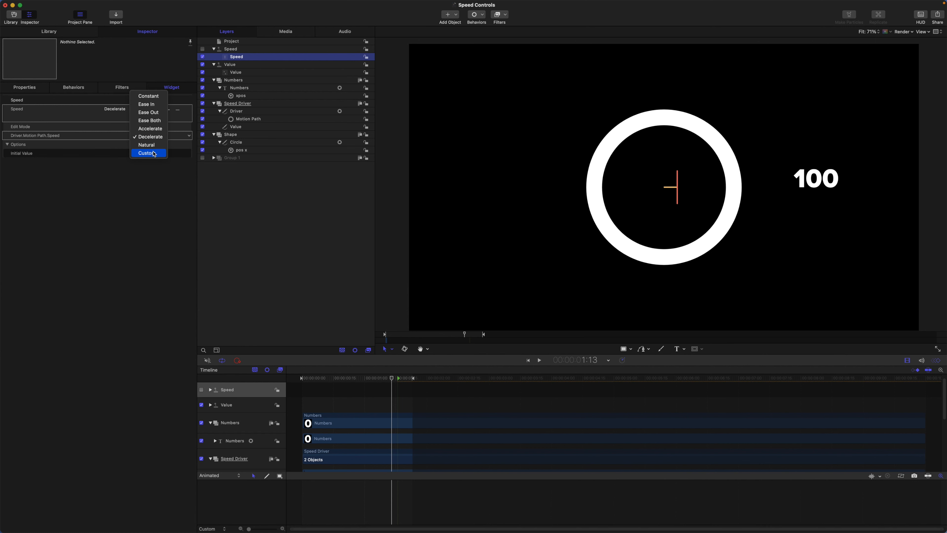
left_click(133, 185)
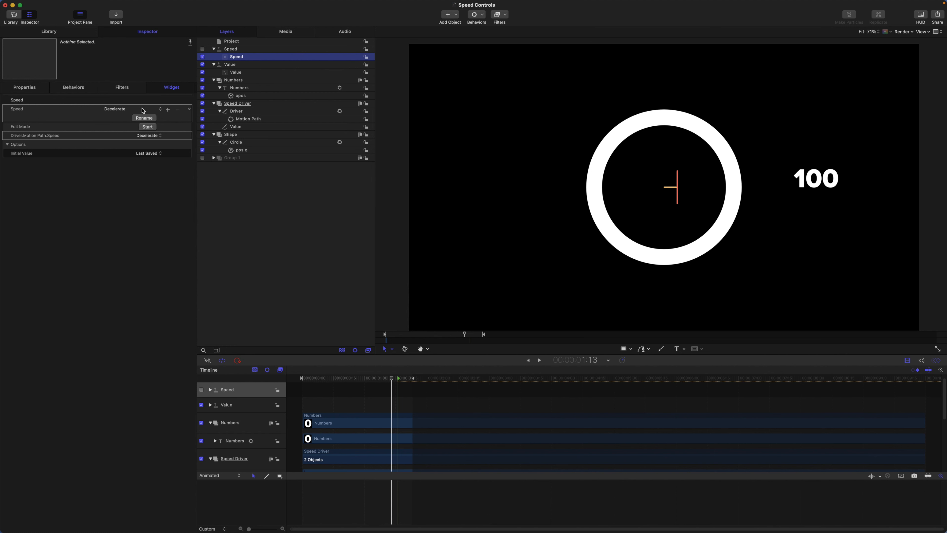
Step: Cycle the Speed widget through Constant, Ease Out and Ease Both, and return it to Decelerate
left_click(144, 110)
left_click(142, 86)
left_click(156, 110)
left_click(152, 118)
left_click(149, 109)
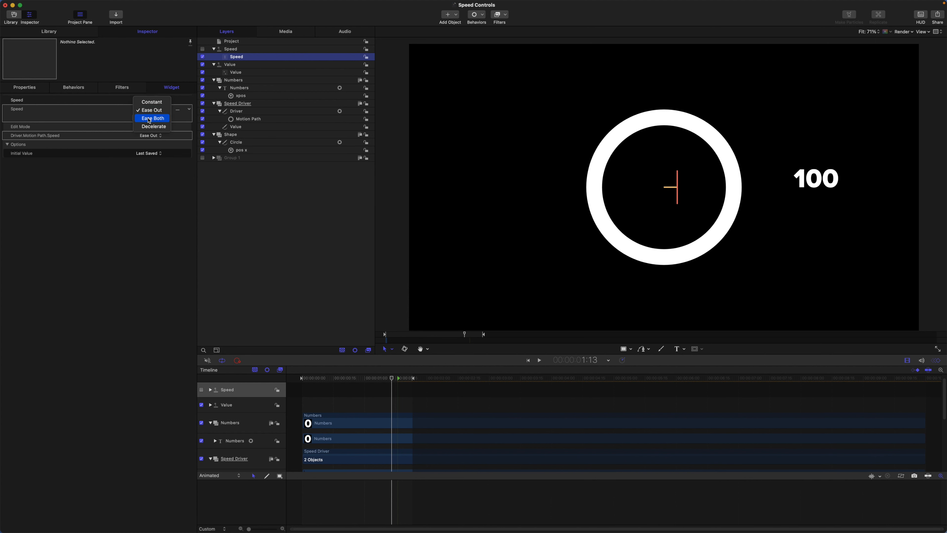
left_click(150, 115)
left_click(150, 109)
left_click(151, 123)
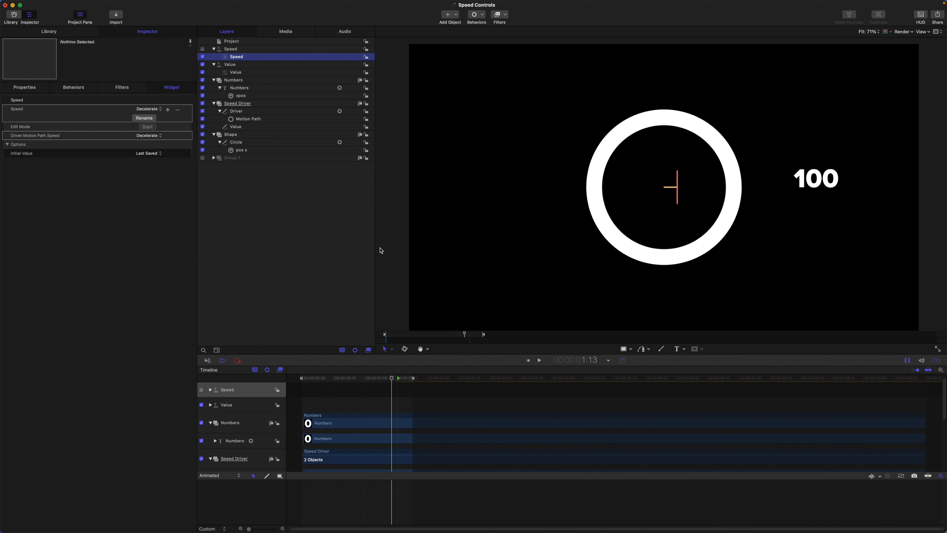